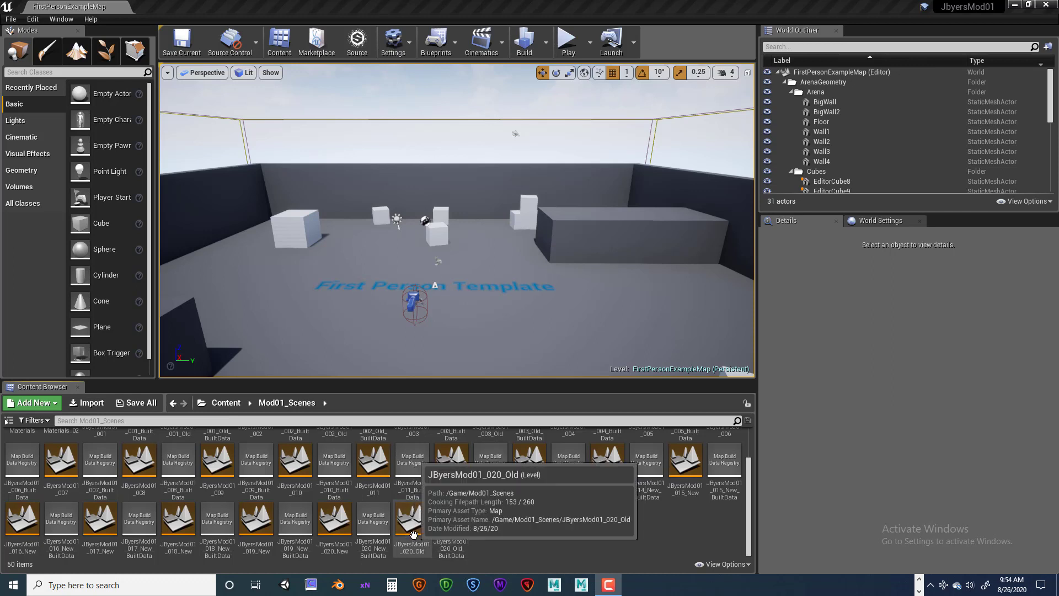
# Open the JByersMod01_019_New level from the Mod01_Scenes folder
pyautogui.doubleClick(335, 522)
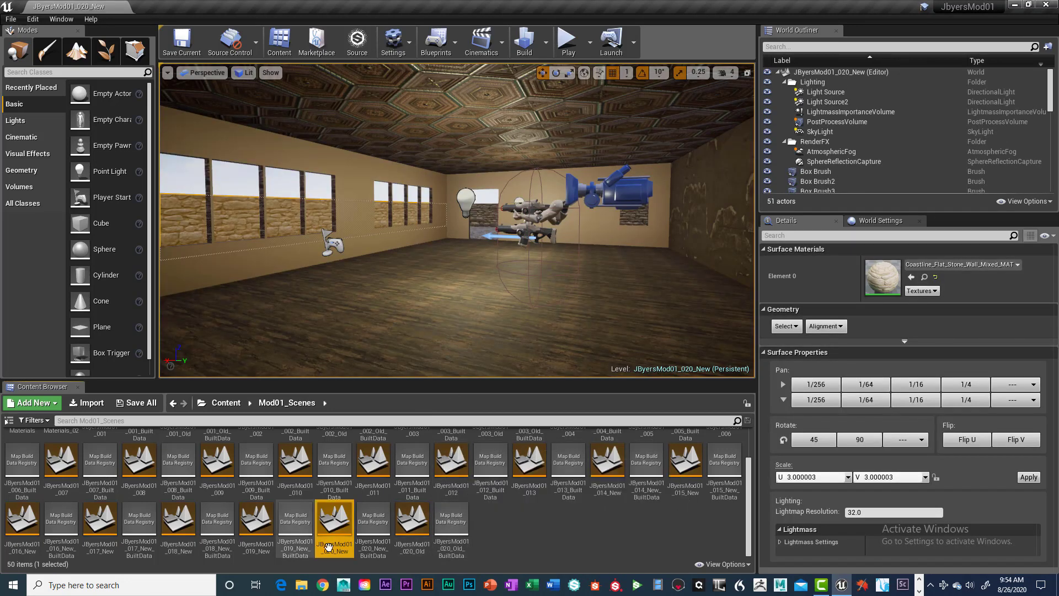
pyautogui.doubleClick(268, 528)
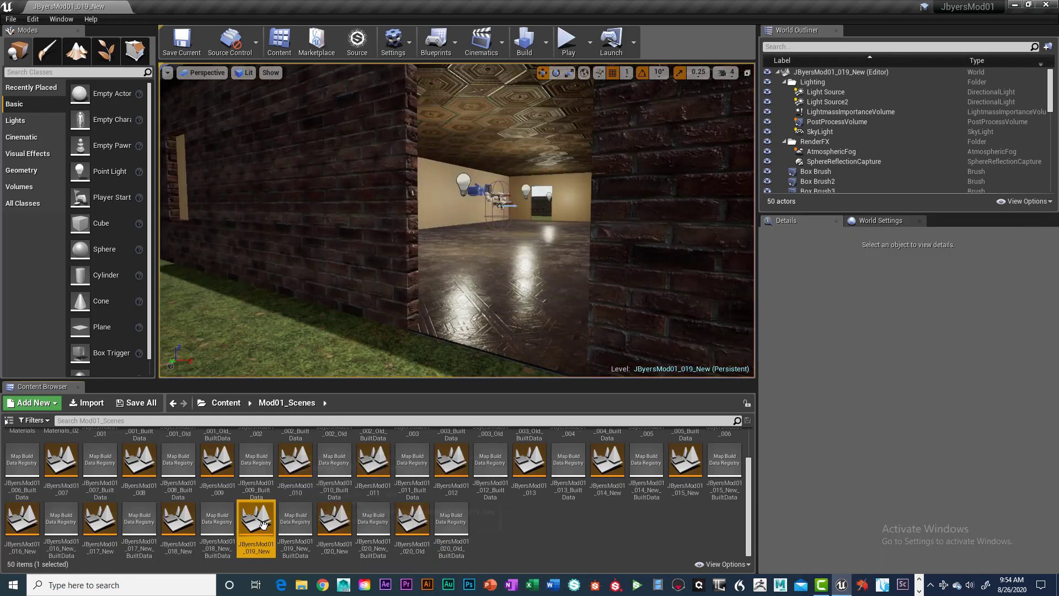
# Examine the brick house and its walled yard from outside, and frame the interior across the reflective parquet floor
pyautogui.keyDown('alt'); pyautogui.moveTo(433, 315); pyautogui.dragTo(497, 315); pyautogui.keyUp('alt')
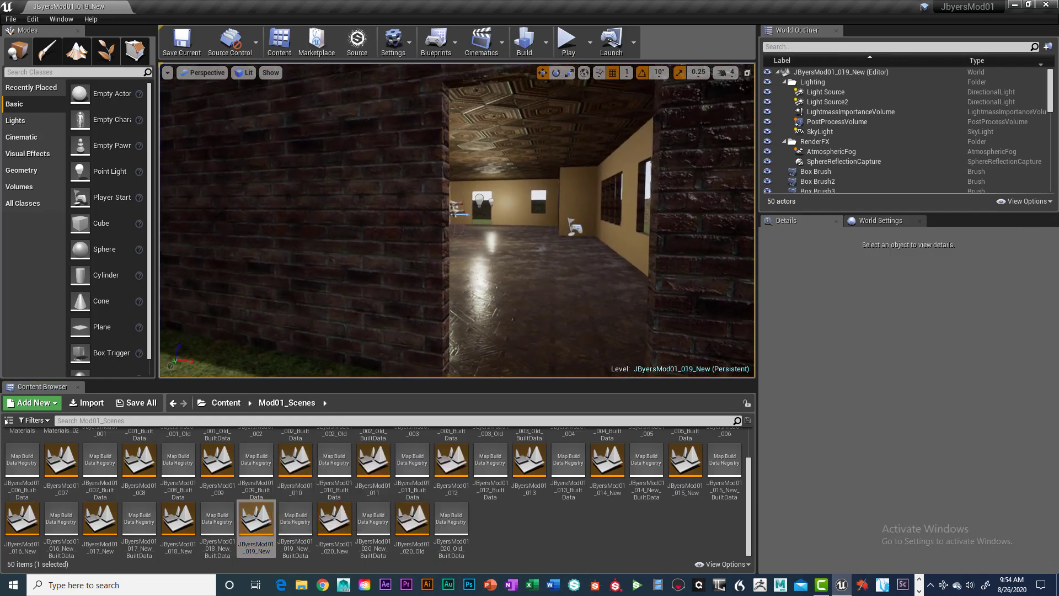
pyautogui.scroll(-8, 432, 315)
pyautogui.keyDown('alt'); pyautogui.moveTo(433, 315); pyautogui.dragTo(459, 298); pyautogui.keyUp('alt')
pyautogui.scroll(-8, 461, 309)
pyautogui.scroll(-8, 465, 308)
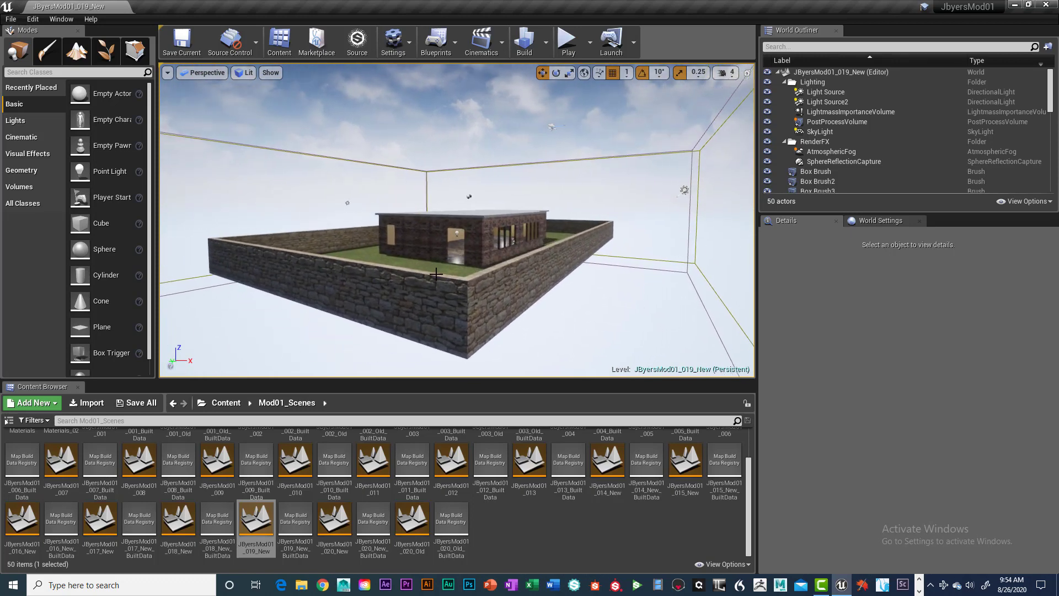
pyautogui.scroll(-3, 437, 276)
pyautogui.scroll(8, 437, 276)
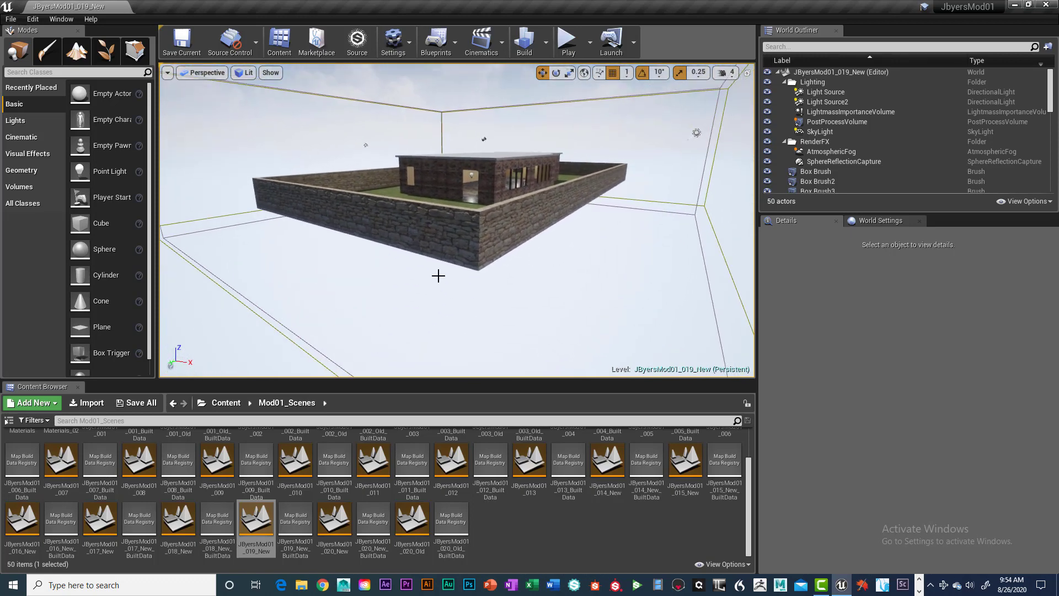
pyautogui.scroll(6, 439, 275)
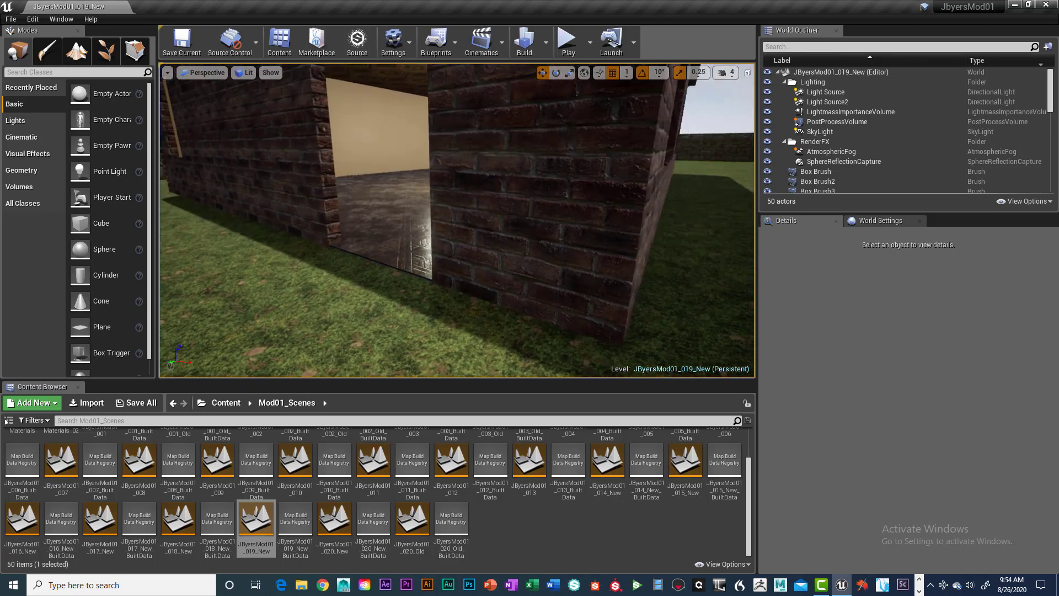
pyautogui.scroll(-4, 435, 277)
pyautogui.scroll(4, 434, 276)
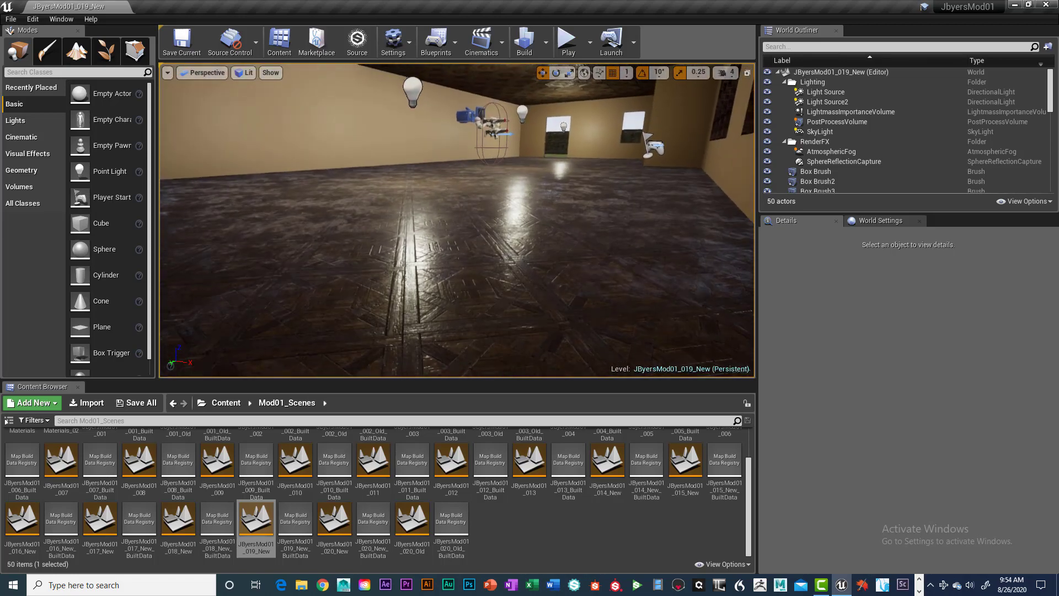
pyautogui.scroll(-2, 432, 275)
pyautogui.scroll(1, 430, 273)
pyautogui.scroll(2, 430, 273)
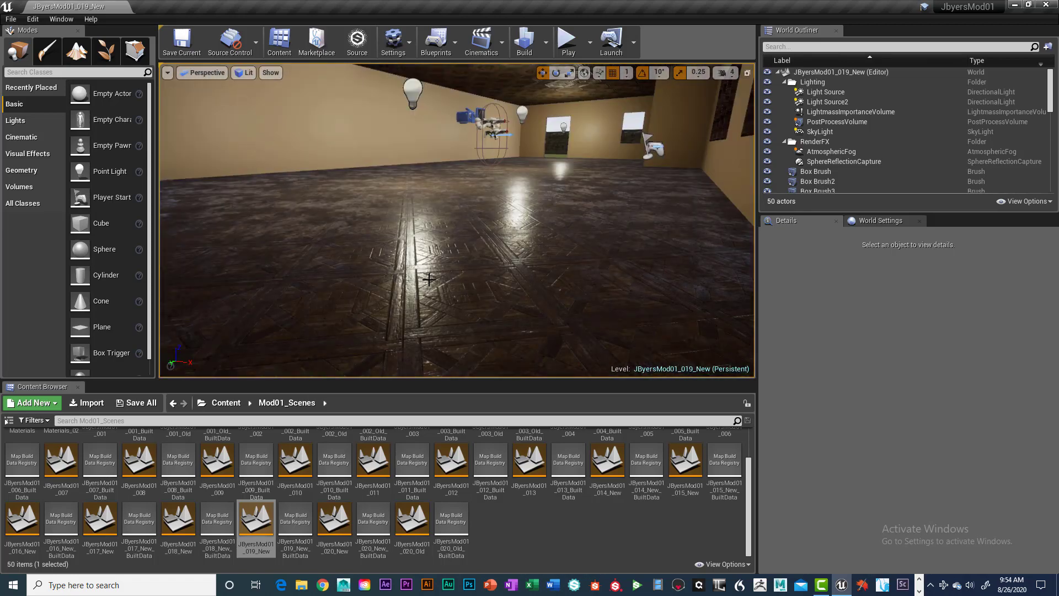
pyautogui.moveTo(430, 274)
pyautogui.mouseDown(button='right')
pyautogui.moveTo(437, 260)
pyautogui.moveTo(429, 267)
pyautogui.mouseUp(button='right')
pyautogui.moveTo(428, 267); pyautogui.dragTo(429, 253, button='middle')
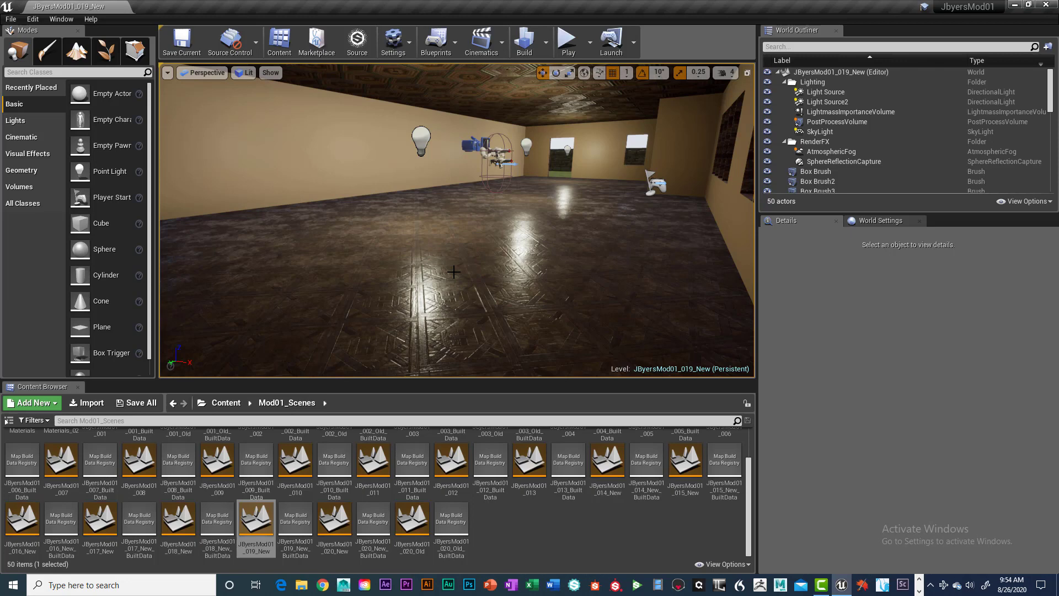
# Switch the viewport to game view and select the parquet floor and stone yard-wall brushes in turn, returning to the room interior
pyautogui.press('g')
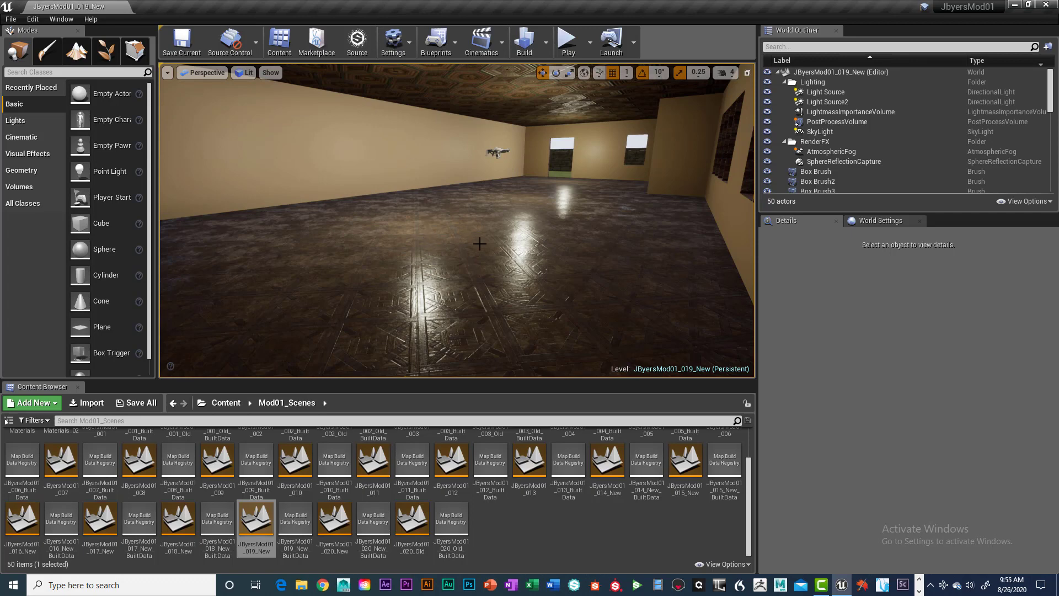
pyautogui.moveTo(541, 184); pyautogui.dragTo(537, 184, button='right')
pyautogui.click(547, 206)
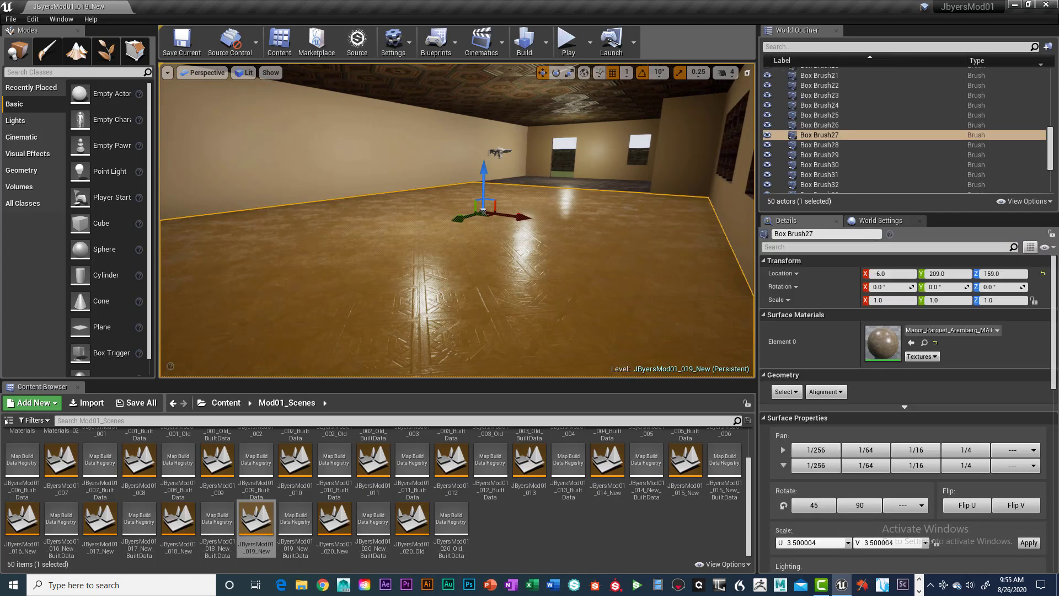
pyautogui.click(569, 162)
pyautogui.click(639, 154)
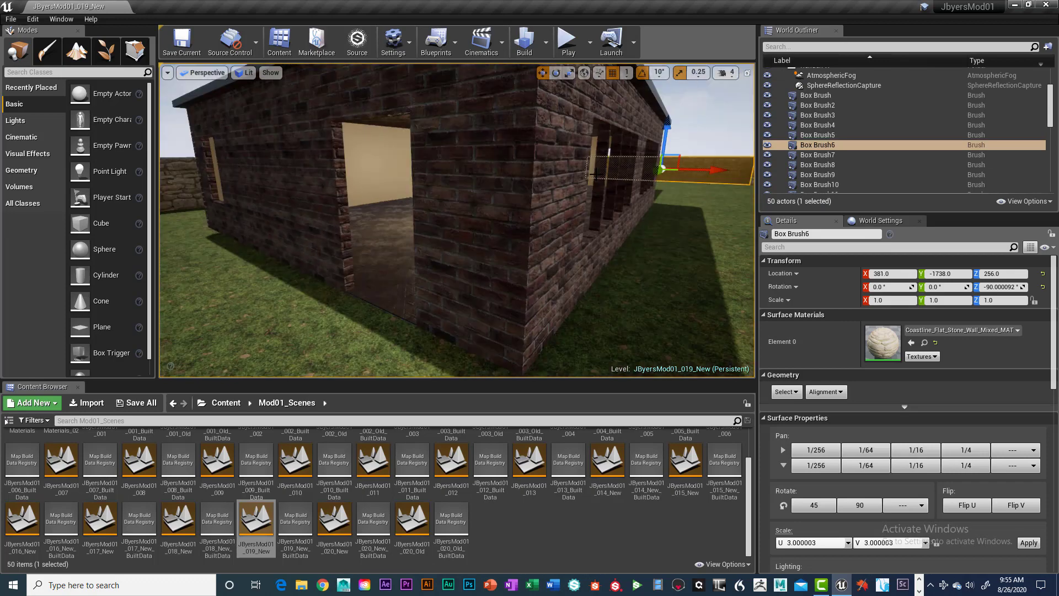
pyautogui.scroll(-15, 596, 175)
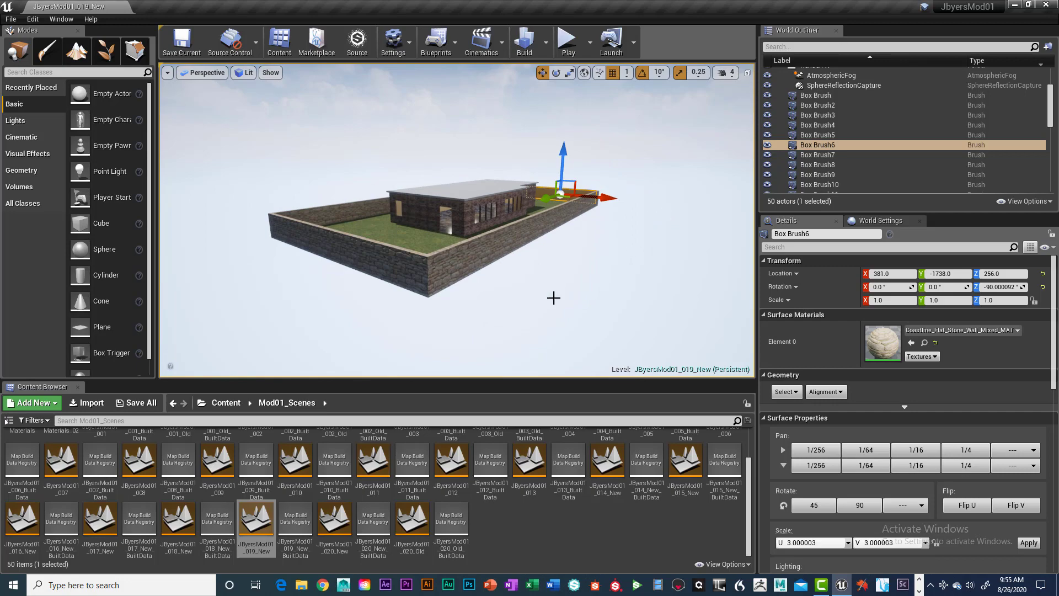
pyautogui.click(417, 273)
pyautogui.scroll(10, 463, 265)
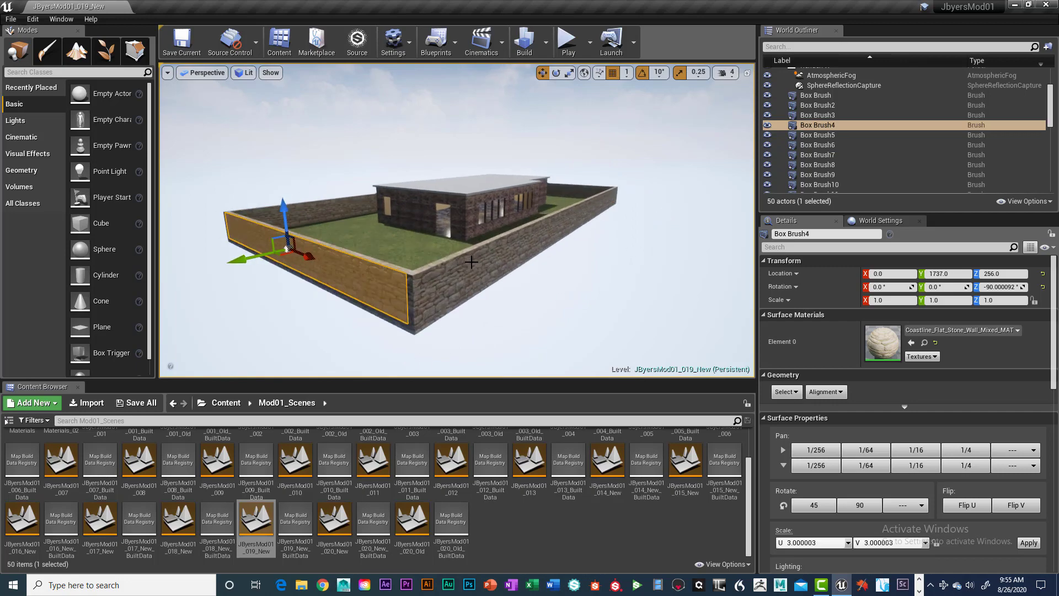
pyautogui.scroll(8, 472, 261)
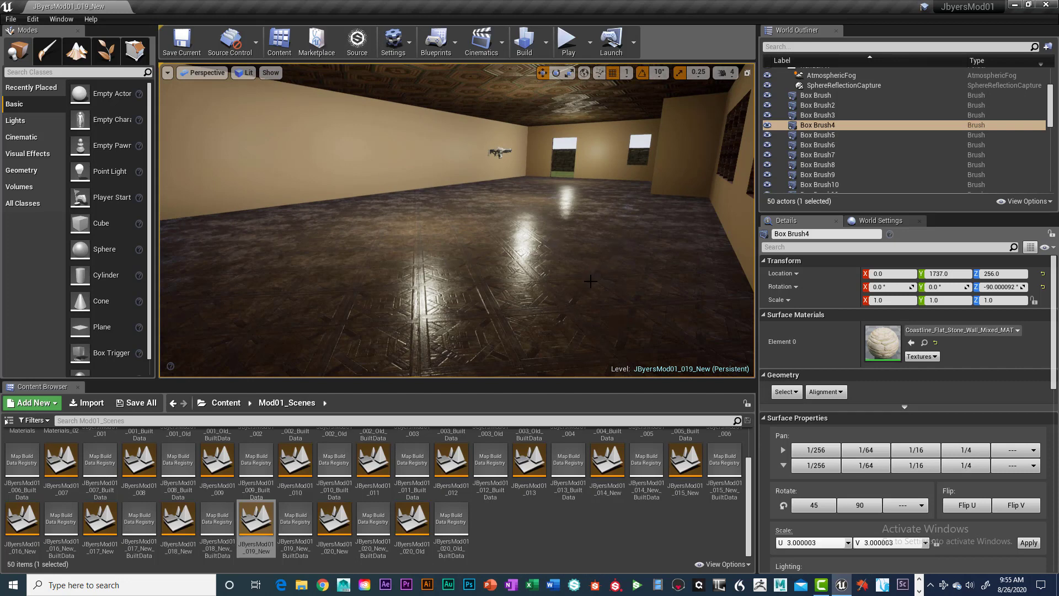
# Make the viewport with the room interior fill the whole screen
pyautogui.press('F11')
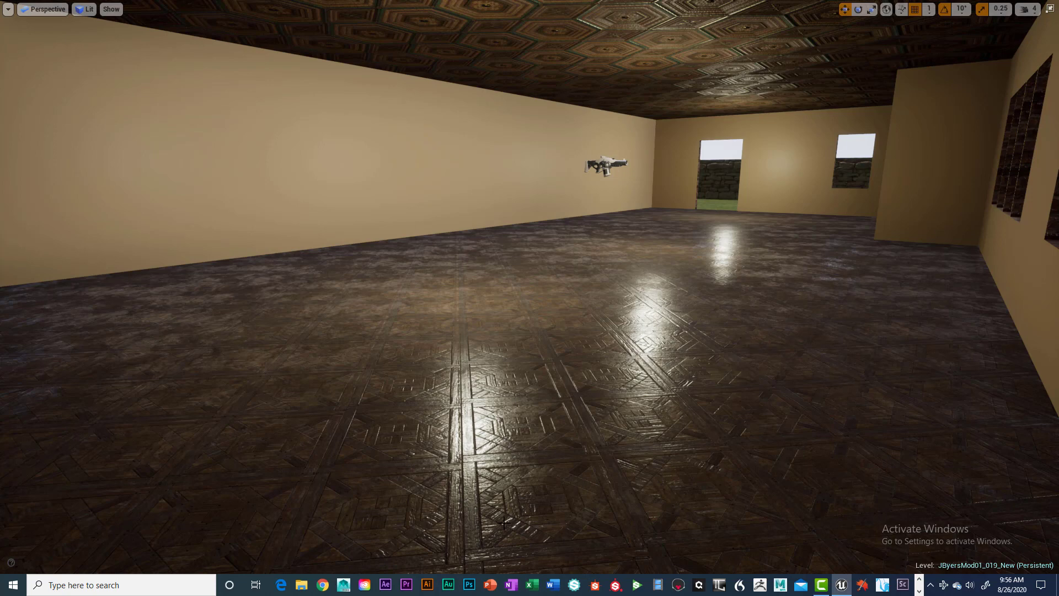
# Switch to Snipping Tool, capture the room interior as a rectangular snip without the viewport controls, and discard it unsaved
pyautogui.rightClick(134, 587)
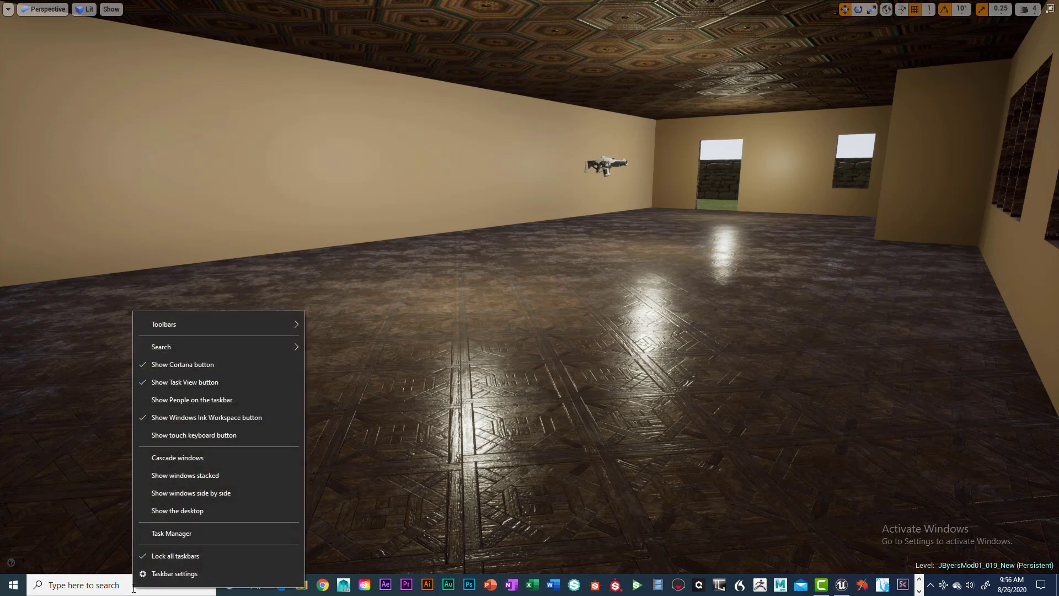
pyautogui.click(120, 586)
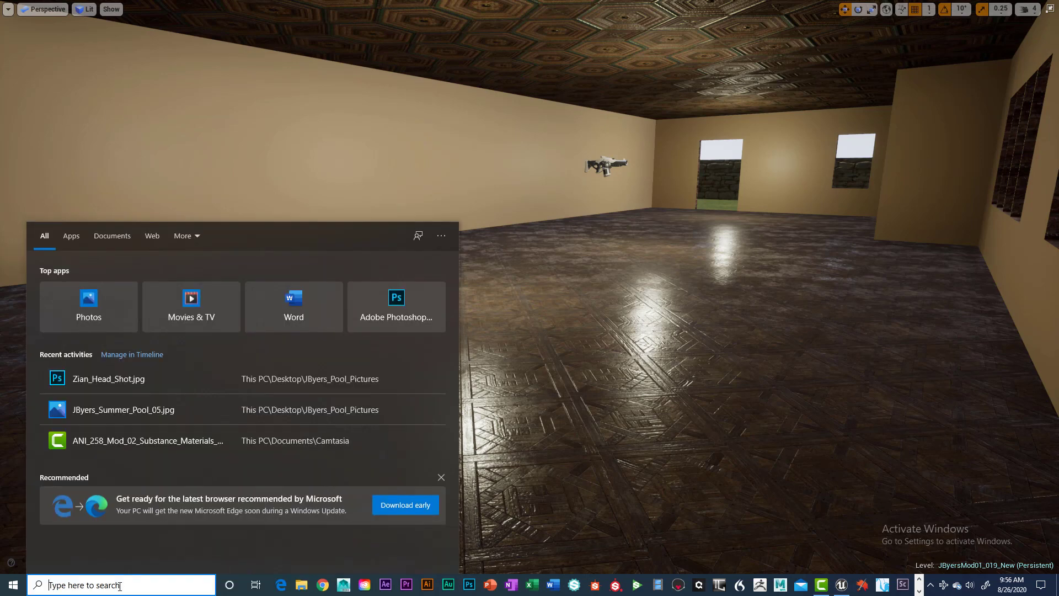
pyautogui.write('s')
pyautogui.click(67, 280)
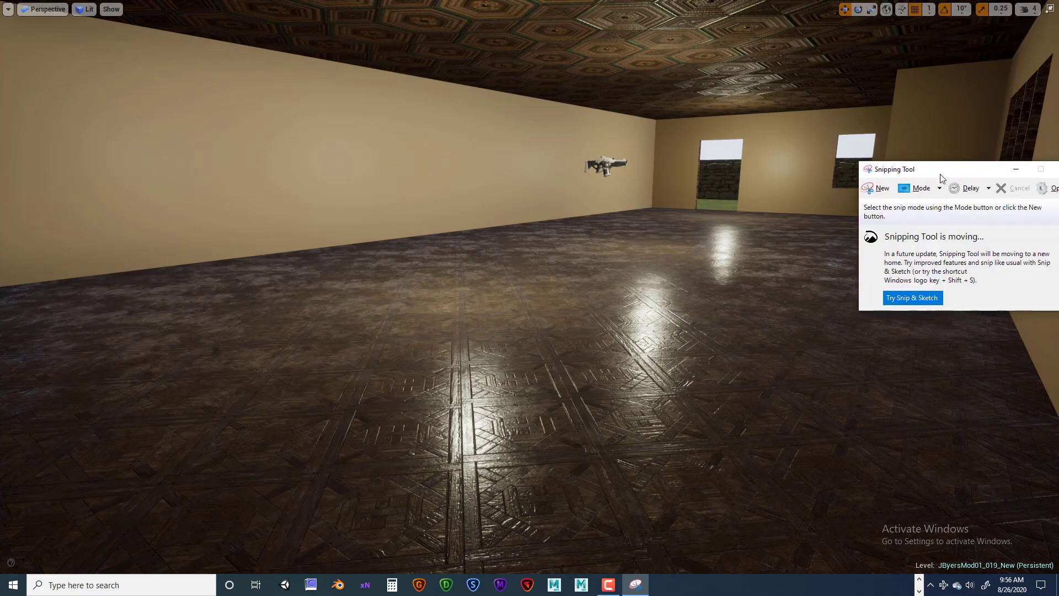
pyautogui.click(939, 189)
pyautogui.click(909, 216)
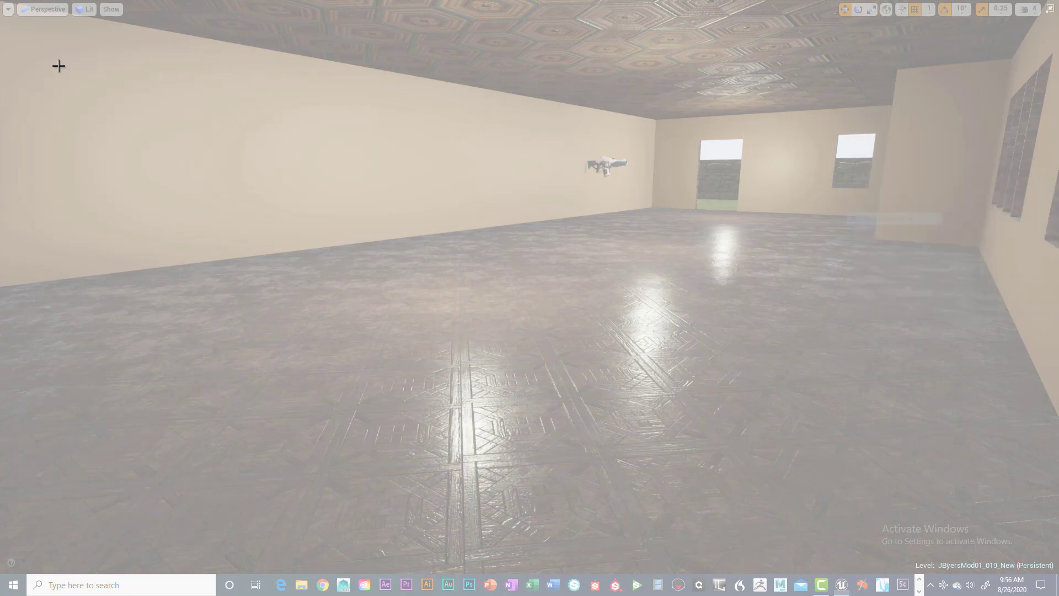
pyautogui.moveTo(4, 26); pyautogui.dragTo(1055, 514)
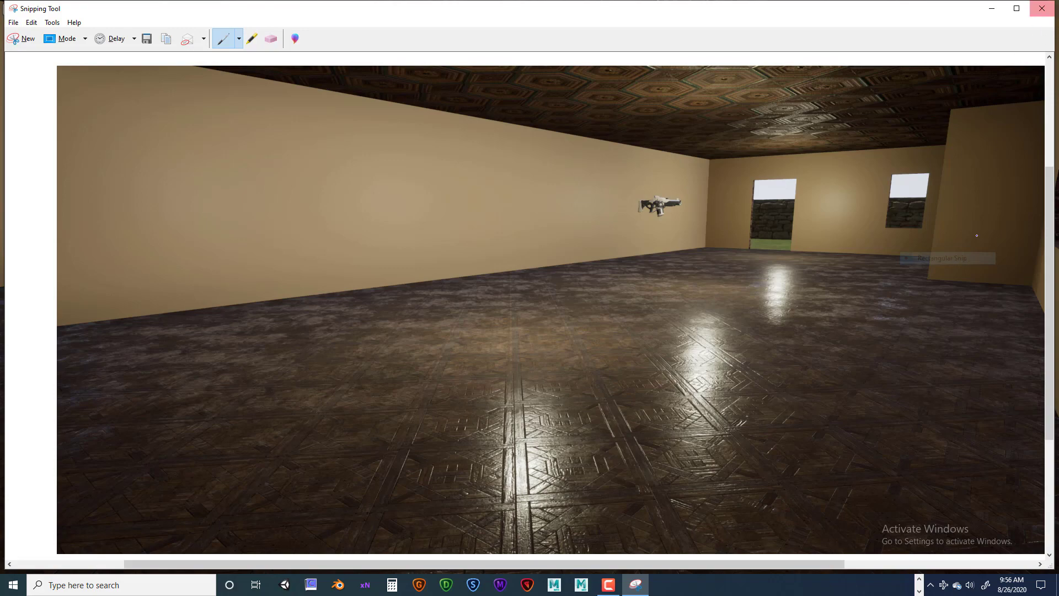
pyautogui.click(1039, 12)
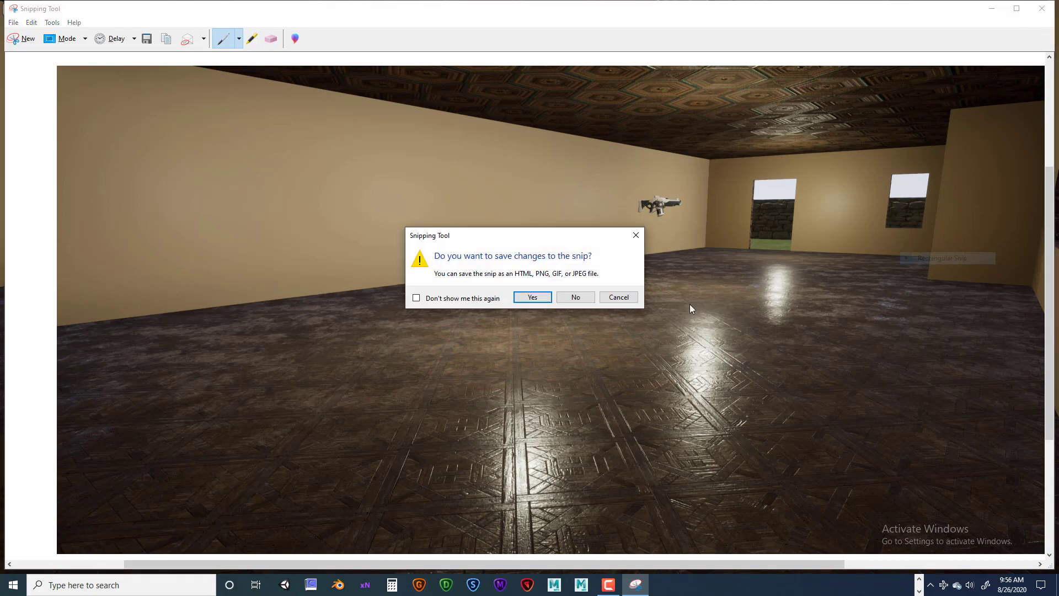
pyautogui.click(575, 298)
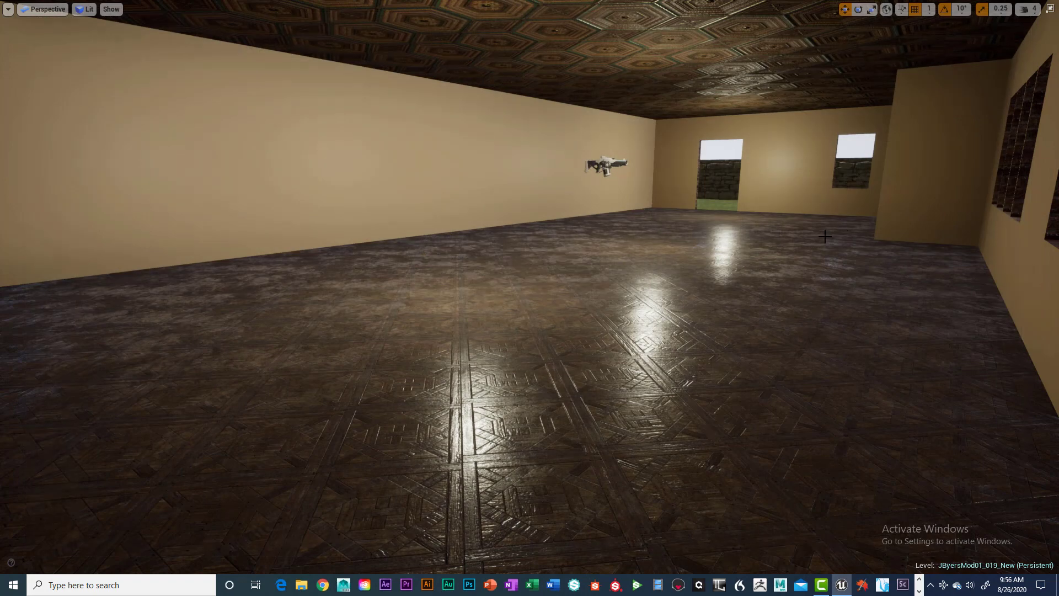
# Reopen Snipping Tool and capture the full-screen room render as a new rectangular snip, leaving out the viewport controls and taskbar
pyautogui.click(145, 586)
pyautogui.write('s')
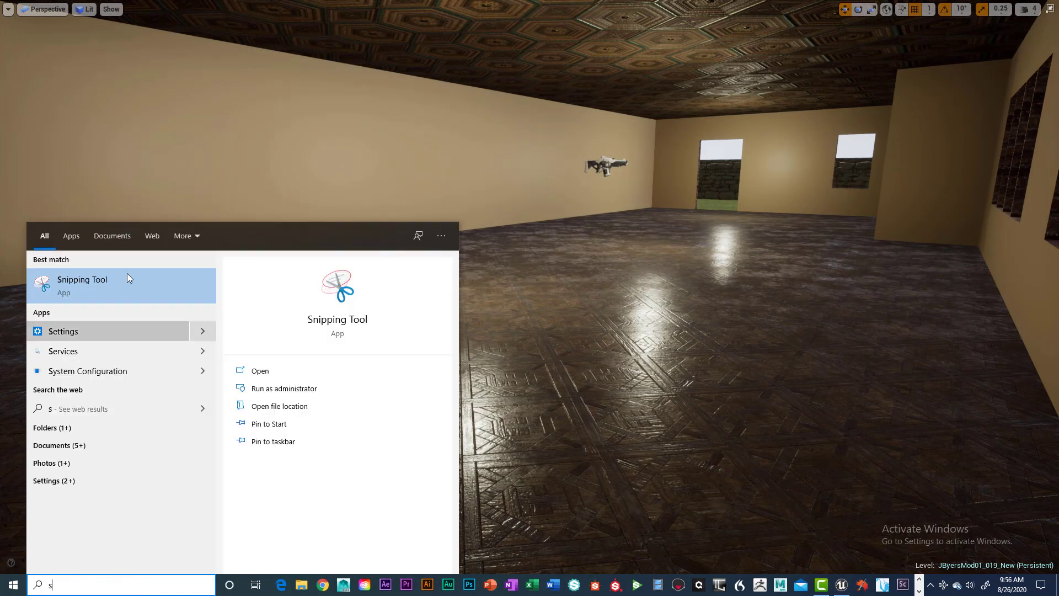
pyautogui.click(107, 280)
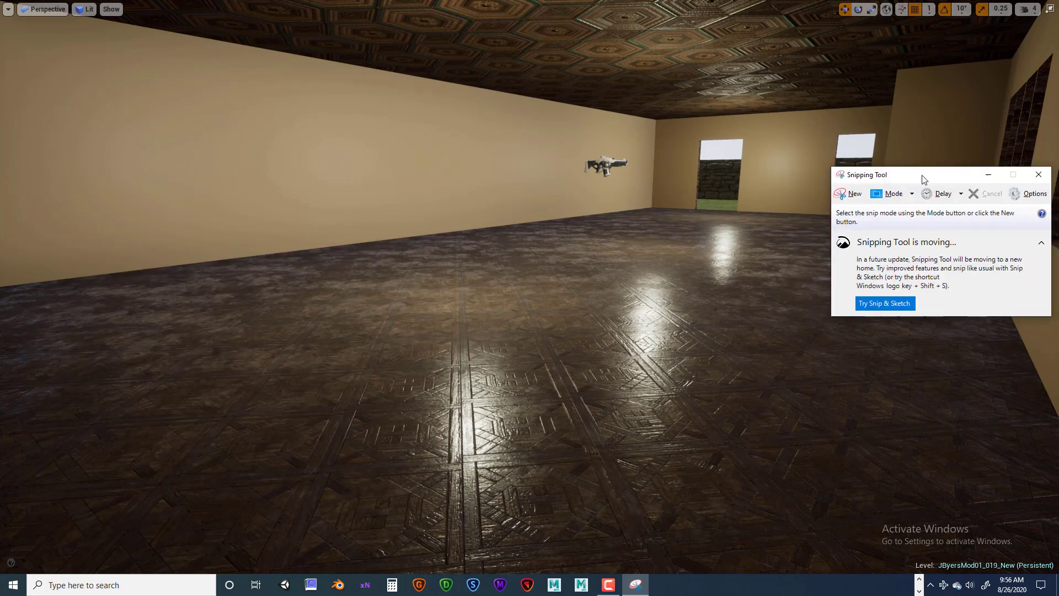
pyautogui.moveTo(922, 179); pyautogui.dragTo(930, 156)
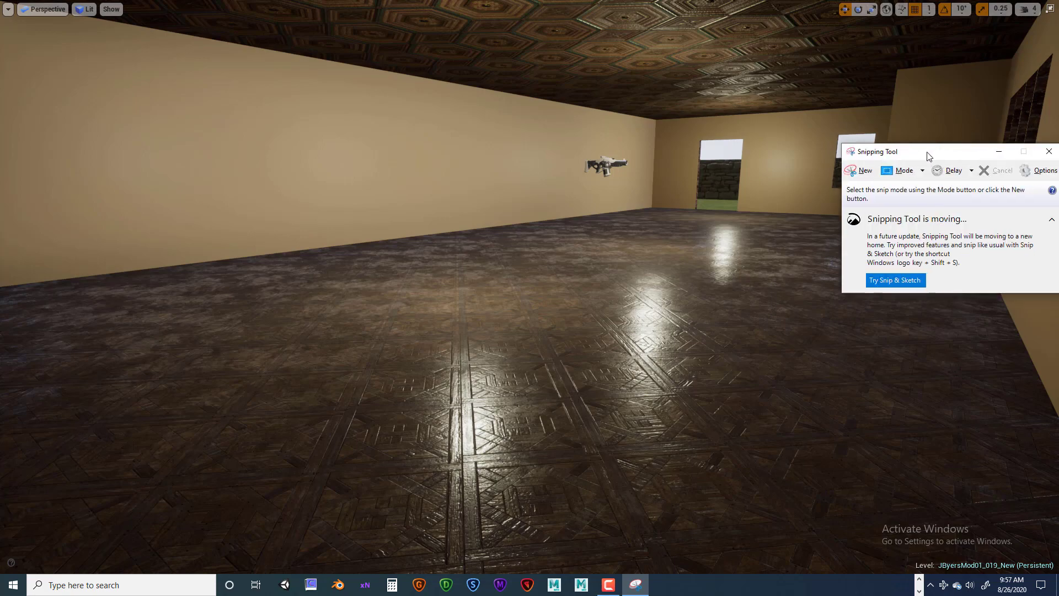
pyautogui.click(905, 170)
pyautogui.click(894, 200)
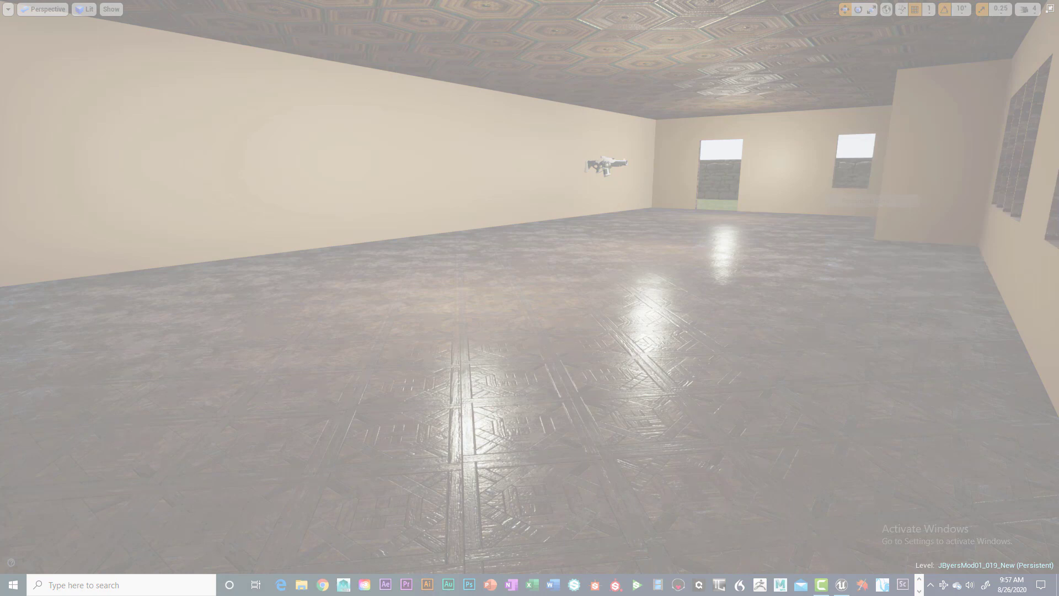
pyautogui.moveTo(905, 168); pyautogui.dragTo(1058, 179)
pyautogui.moveTo(2, 23); pyautogui.dragTo(824, 482)
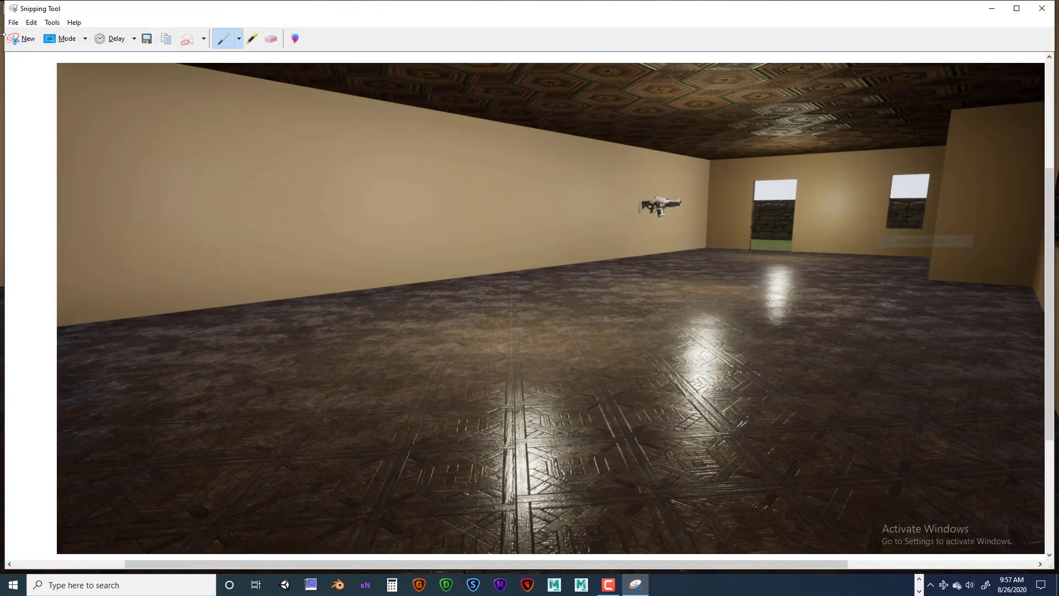
# Set up saving the snip to the Desktop as a JPEG file, cancel the save, and close Snipping Tool without keeping the snip
pyautogui.click(12, 22)
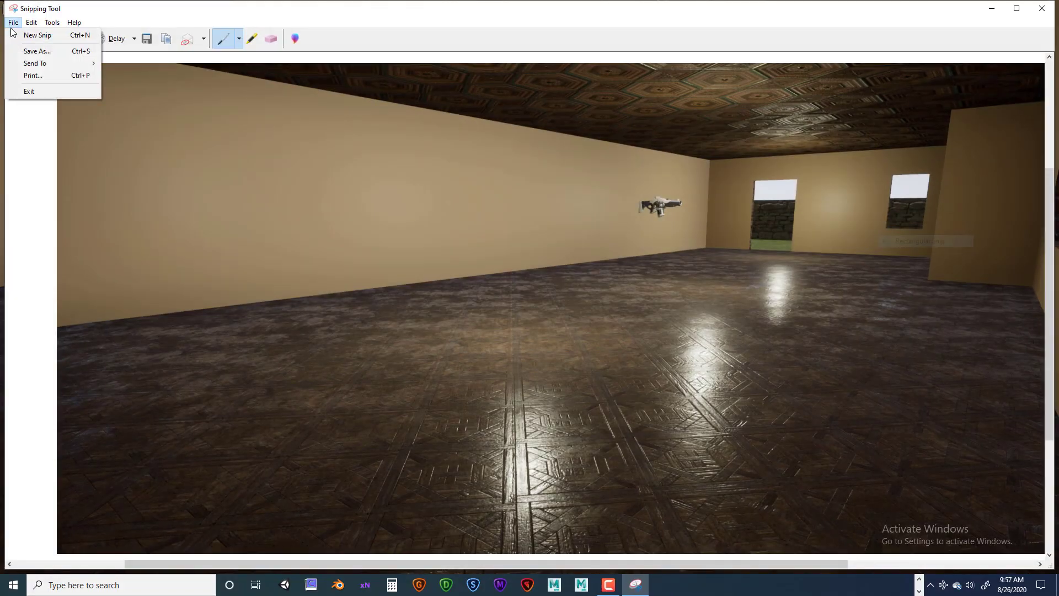
pyautogui.click(28, 52)
pyautogui.click(121, 264)
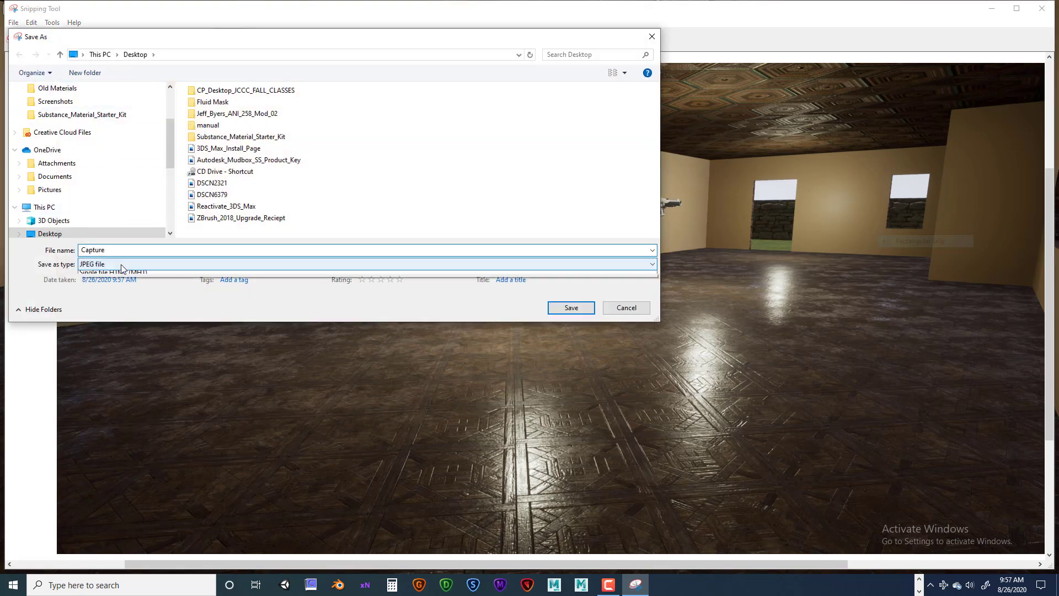
pyautogui.click(150, 288)
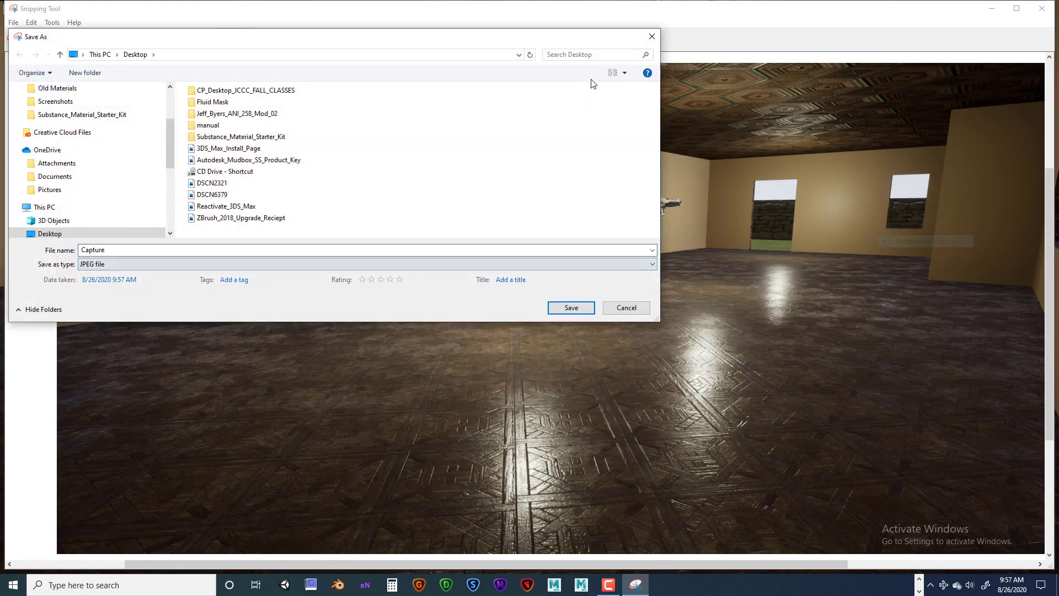
pyautogui.click(652, 37)
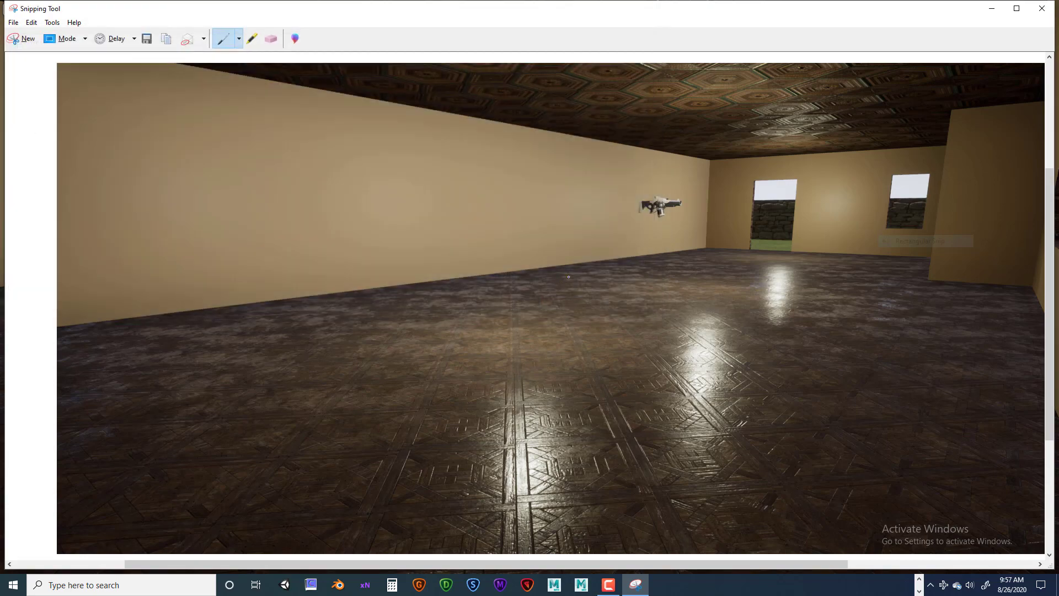
pyautogui.click(1041, 9)
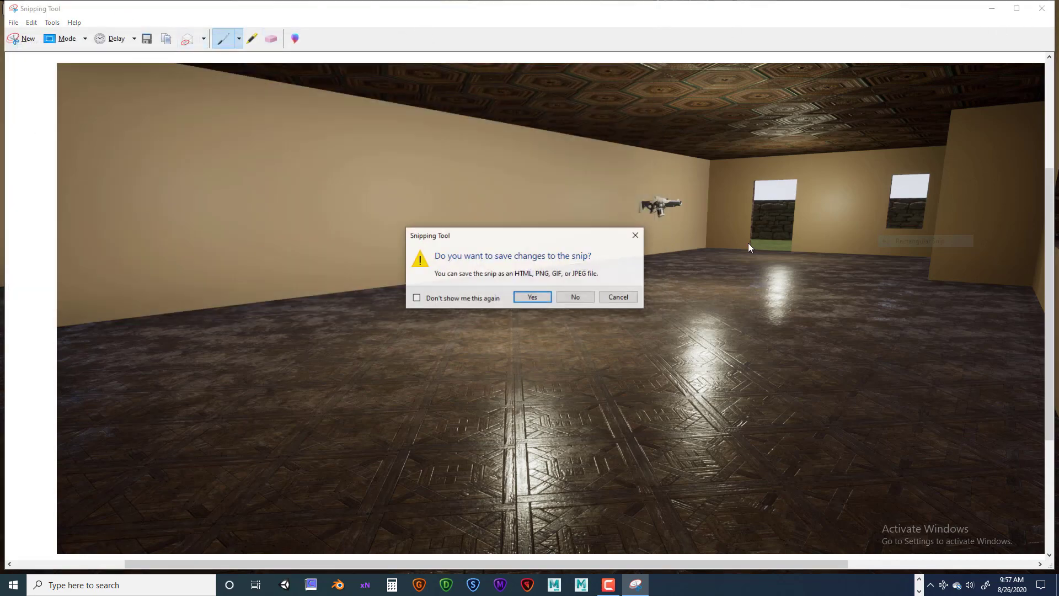
pyautogui.click(575, 297)
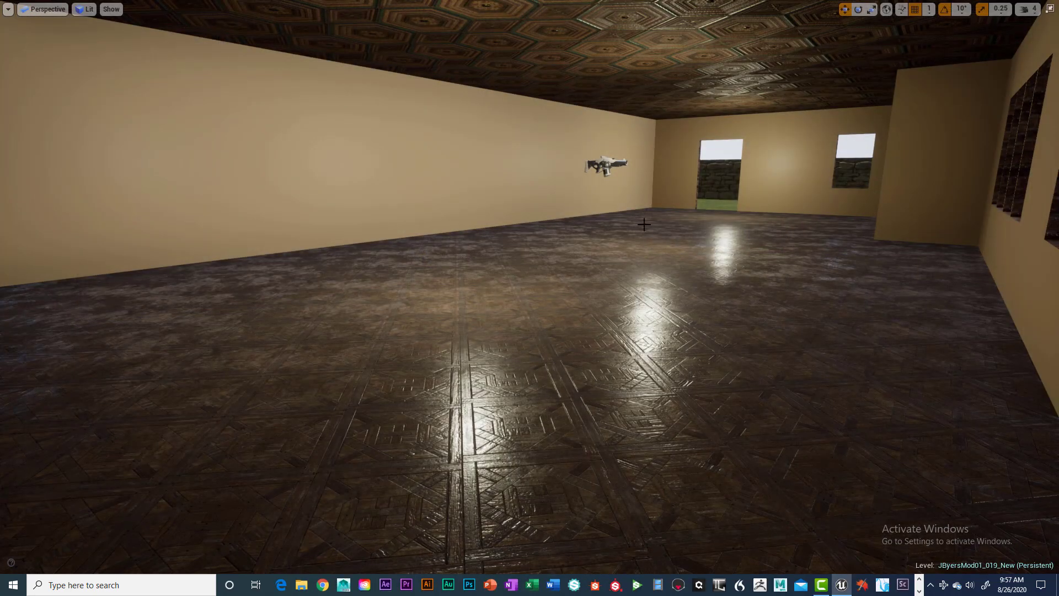
pyautogui.scroll(-10, 583, 271)
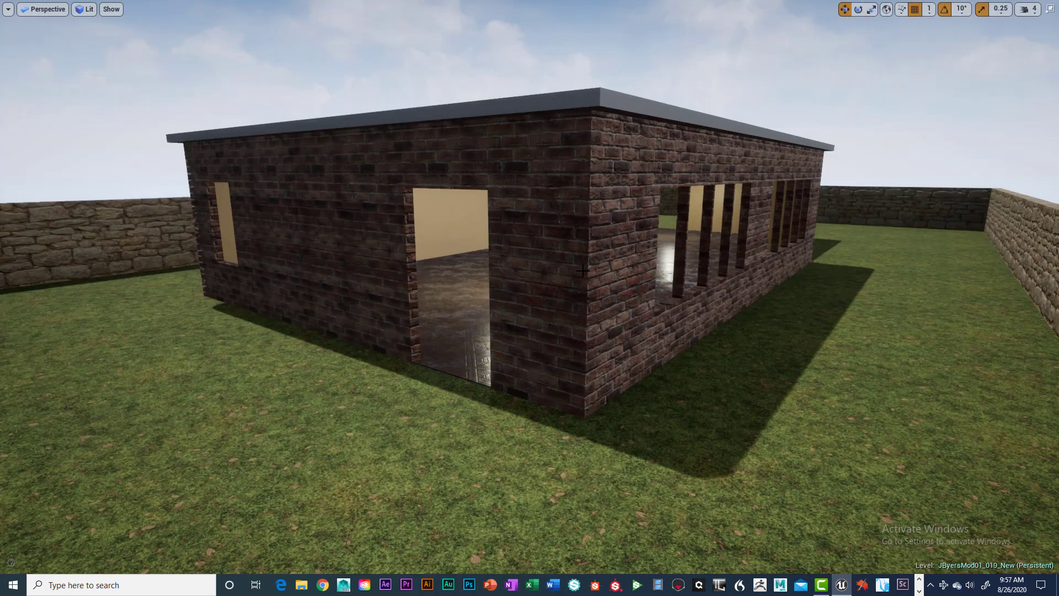
# Examine the brick building and its stone boundary wall from outside in the full-screen viewport, framing the whole site
pyautogui.scroll(-8, 583, 270)
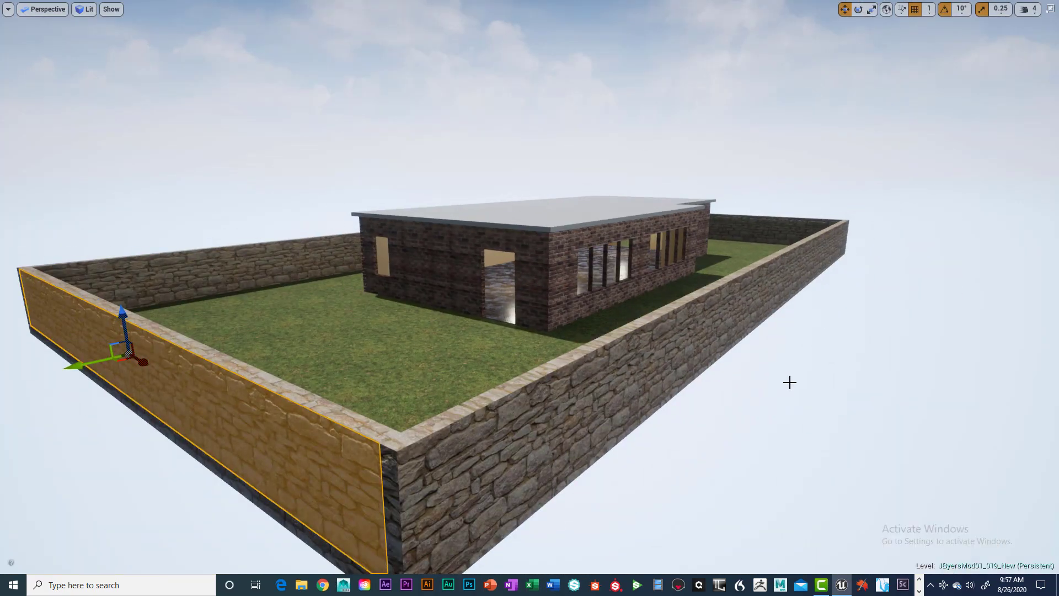
pyautogui.moveTo(790, 383); pyautogui.dragTo(676, 415, button='right')
pyautogui.moveTo(534, 381); pyautogui.dragTo(601, 381, button='right')
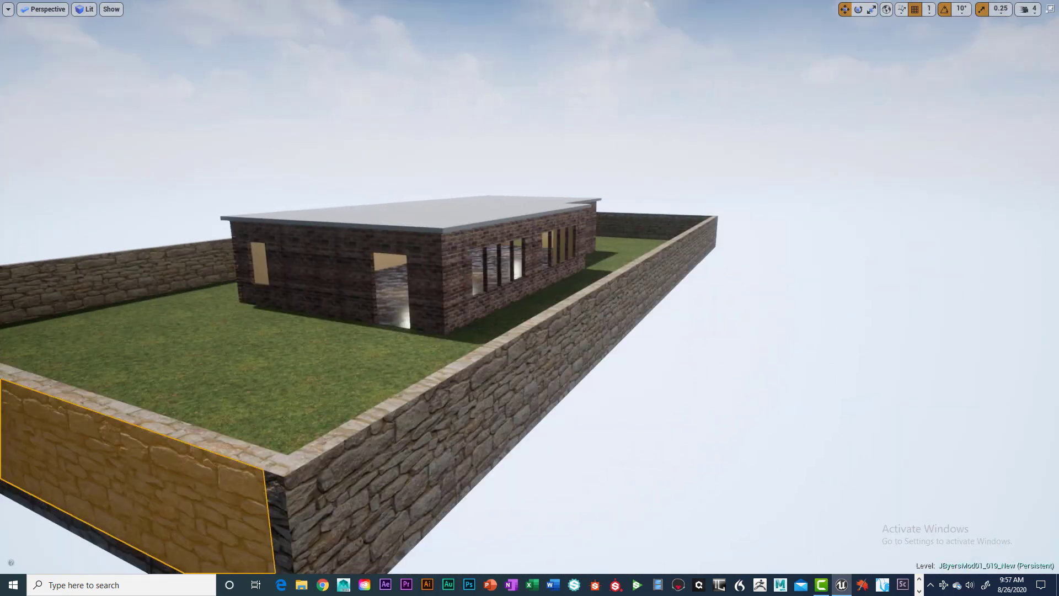
pyautogui.moveTo(524, 363)
pyautogui.mouseDown(button='right')
pyautogui.moveTo(493, 359)
pyautogui.moveTo(522, 356)
pyautogui.mouseUp(button='right')
pyautogui.scroll(-5, 524, 363)
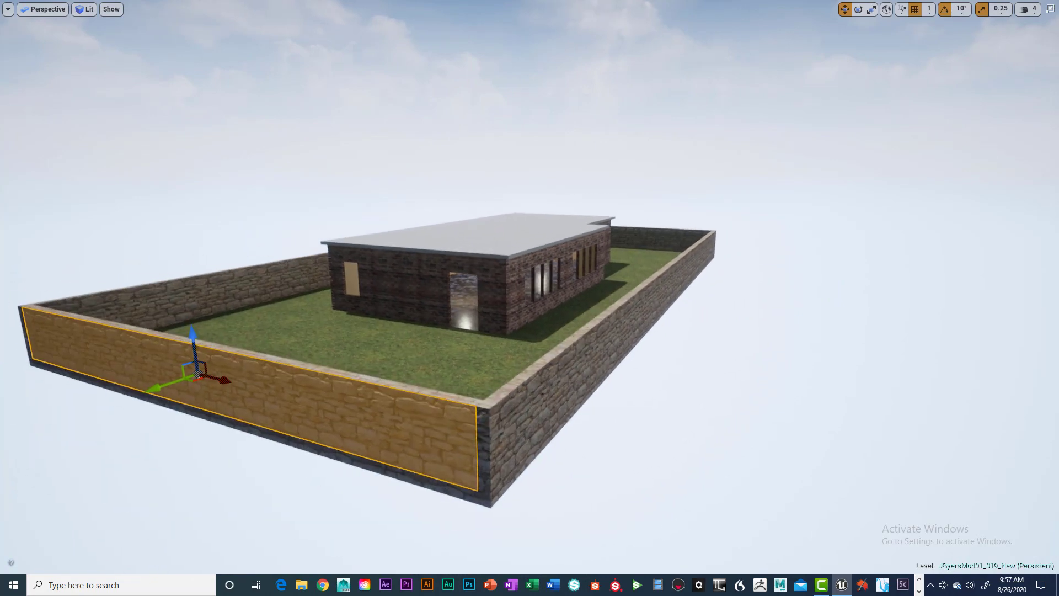
pyautogui.moveTo(684, 367); pyautogui.dragTo(720, 375, button='right')
pyautogui.click(716, 368)
pyautogui.scroll(-2, 718, 374)
pyautogui.scroll(1, 718, 374)
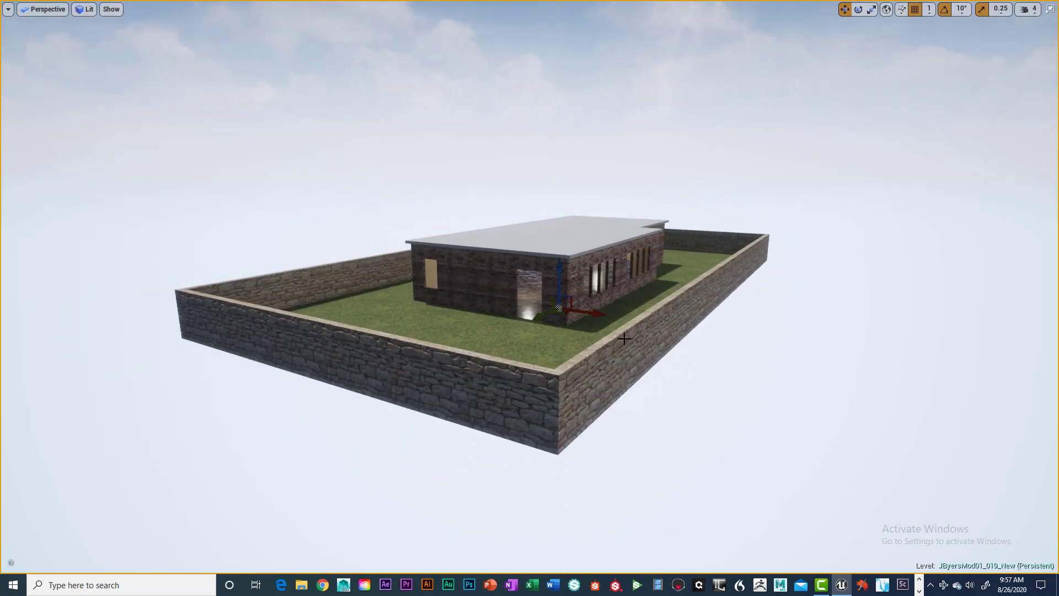
pyautogui.moveTo(624, 338); pyautogui.dragTo(629, 371, button='right')
pyautogui.click(629, 371)
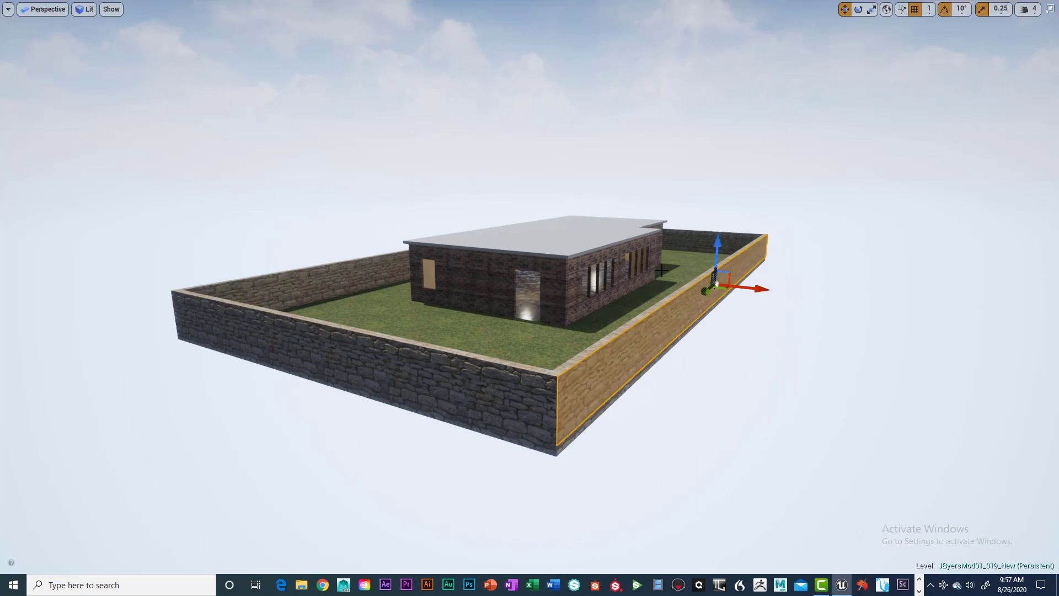
# Leave full-screen mode, turn game view off to select the Light Source2 directional light, and restore game view
pyautogui.press('F11')
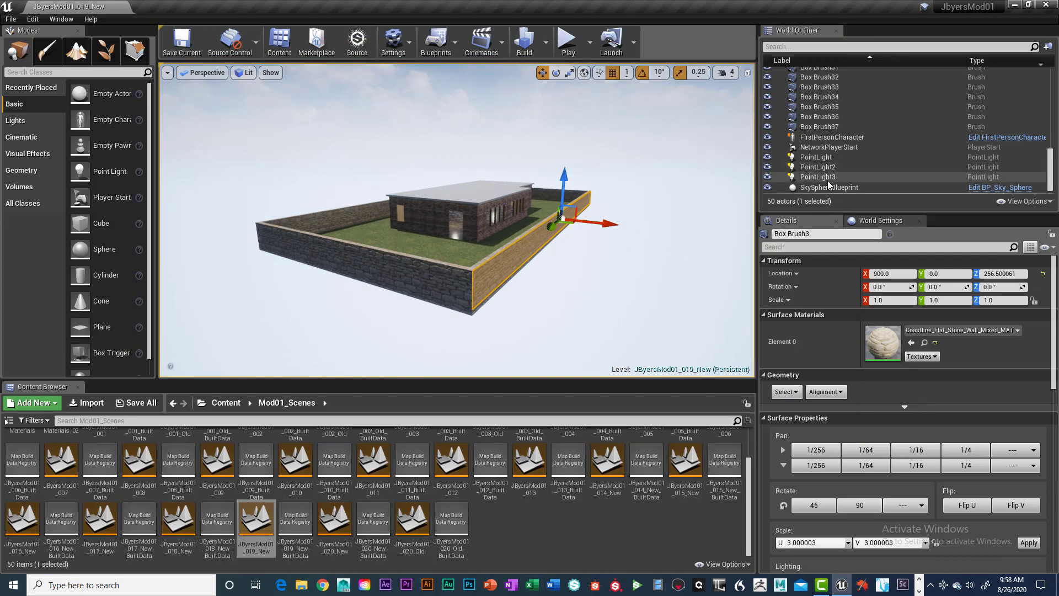
pyautogui.scroll(-2, 660, 198)
pyautogui.scroll(-1, 660, 198)
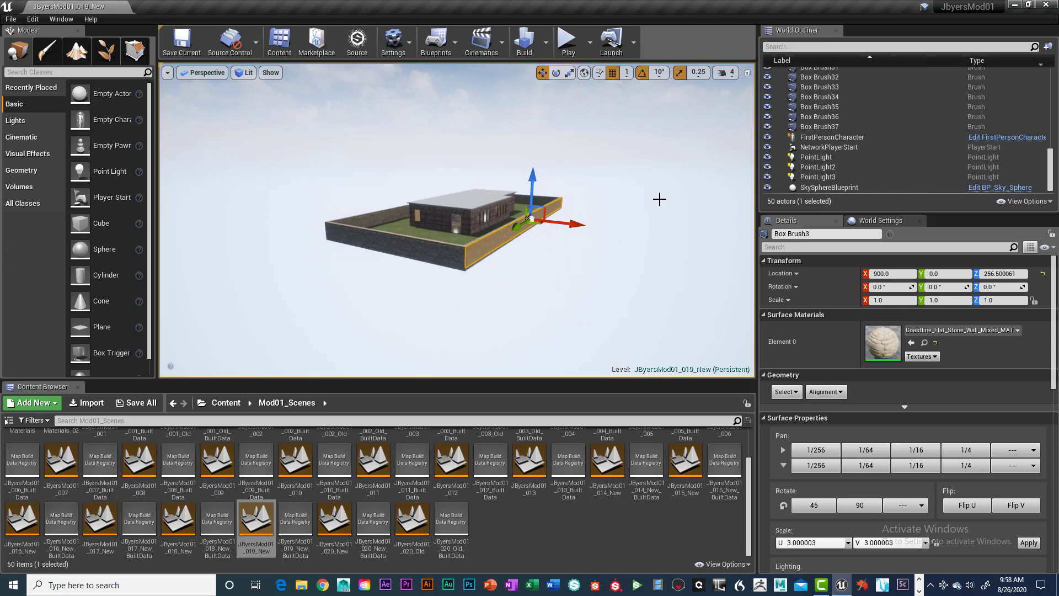
pyautogui.press('g')
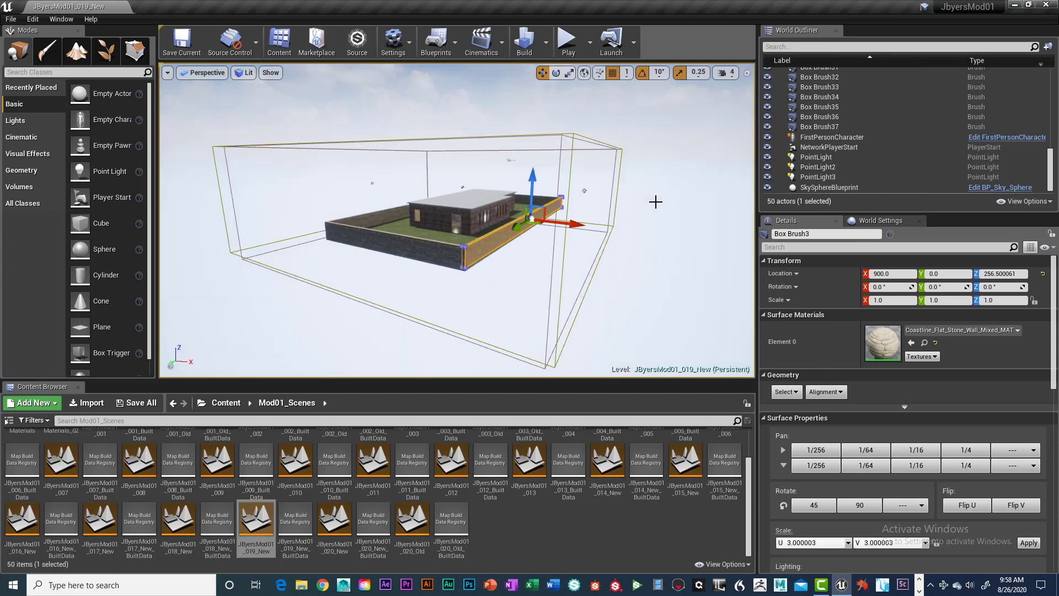
pyautogui.click(585, 191)
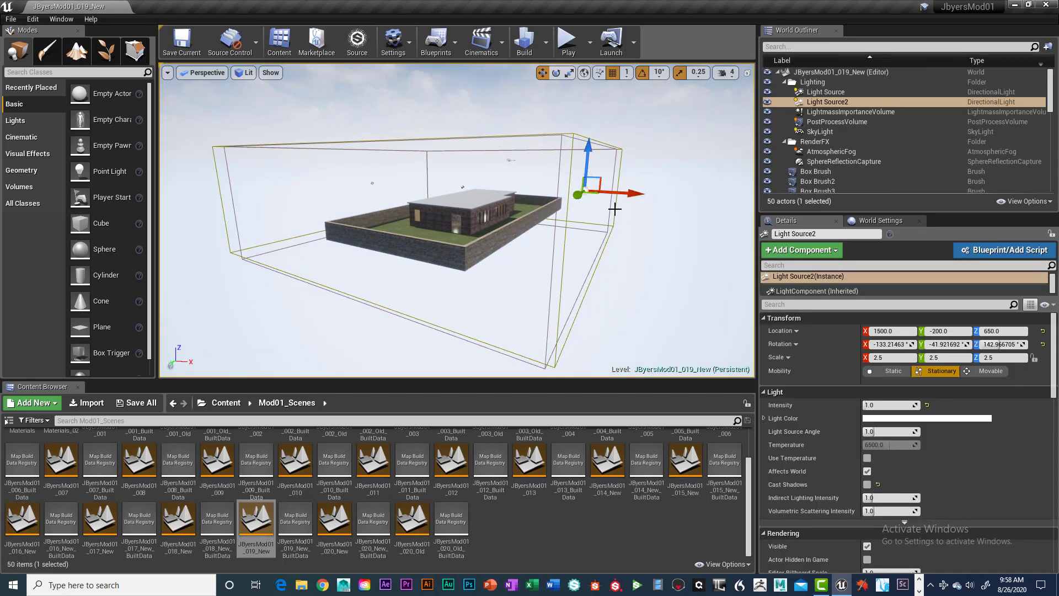
pyautogui.press('g')
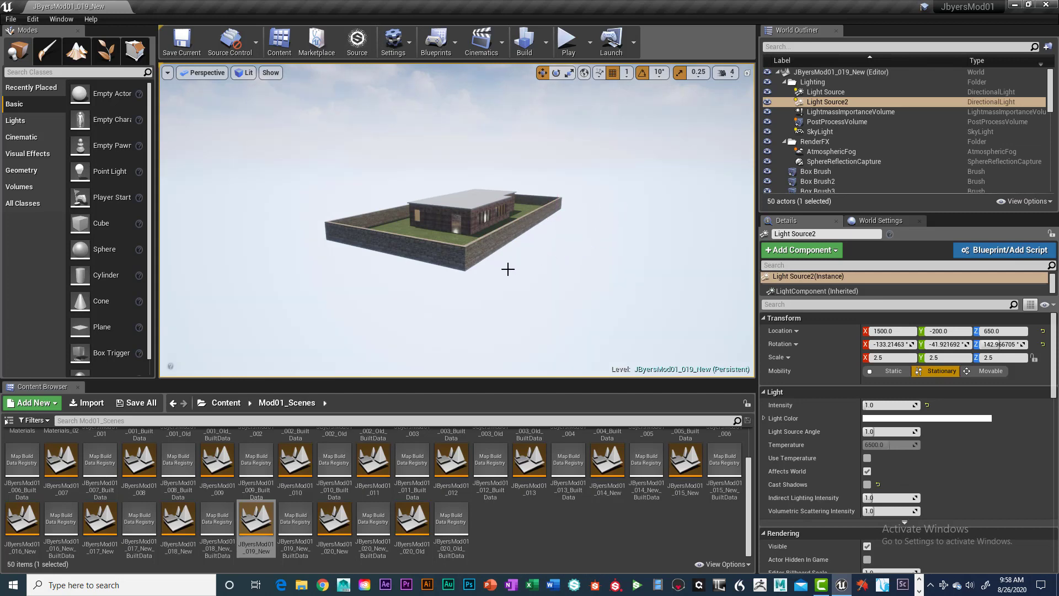
# Frame the walled brick building from its front corner, view it full screen, and return to the normal editor layout
pyautogui.scroll(3, 499, 274)
pyautogui.scroll(4, 496, 276)
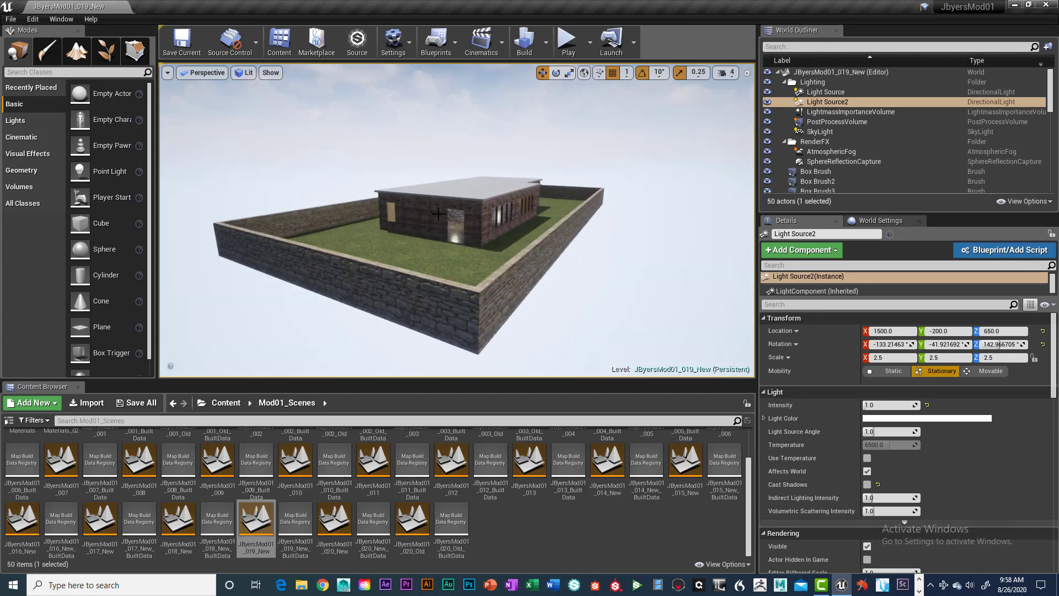
pyautogui.keyDown('alt'); pyautogui.moveTo(602, 274); pyautogui.dragTo(651, 235); pyautogui.keyUp('alt')
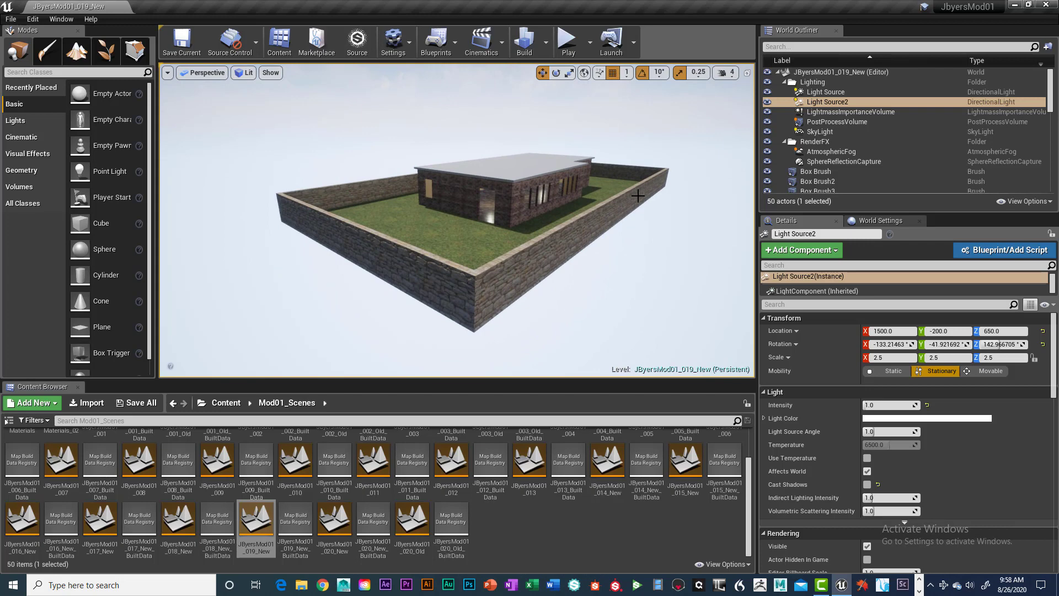
pyautogui.press('F11')
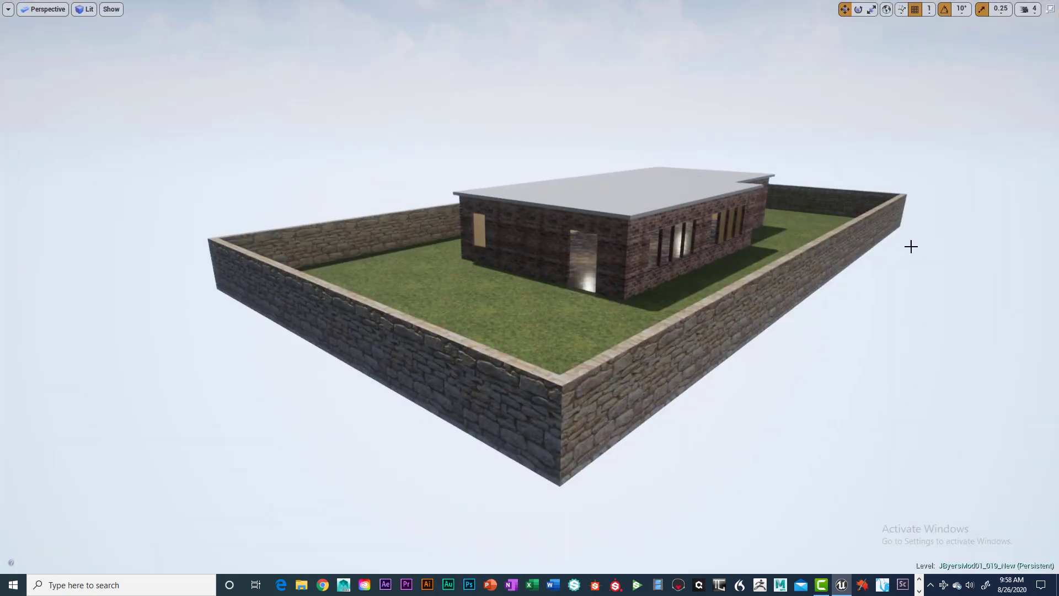
pyautogui.moveTo(897, 318); pyautogui.dragTo(935, 296, button='middle')
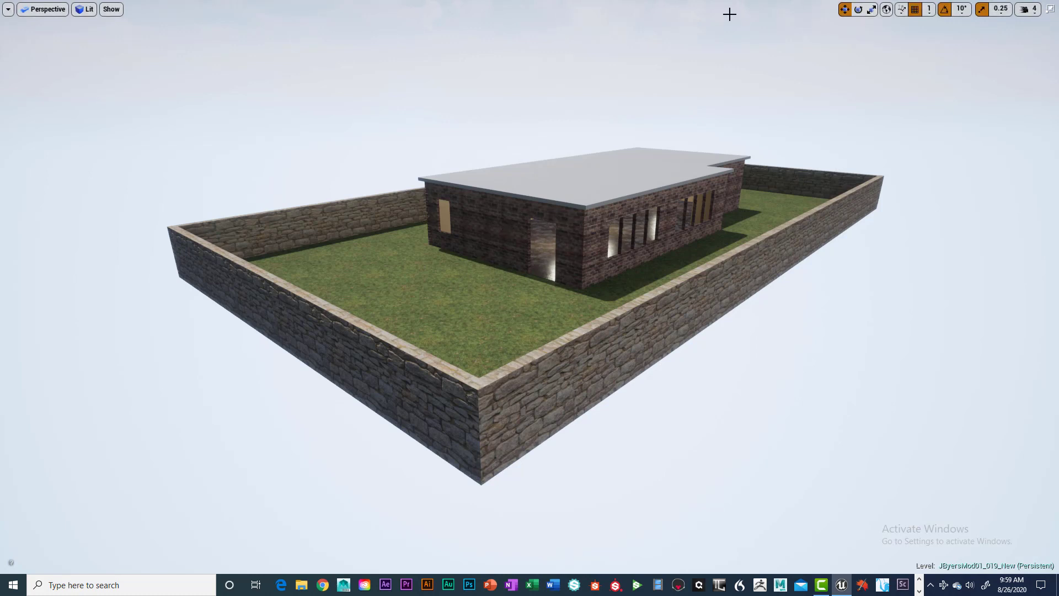
pyautogui.press('F11')
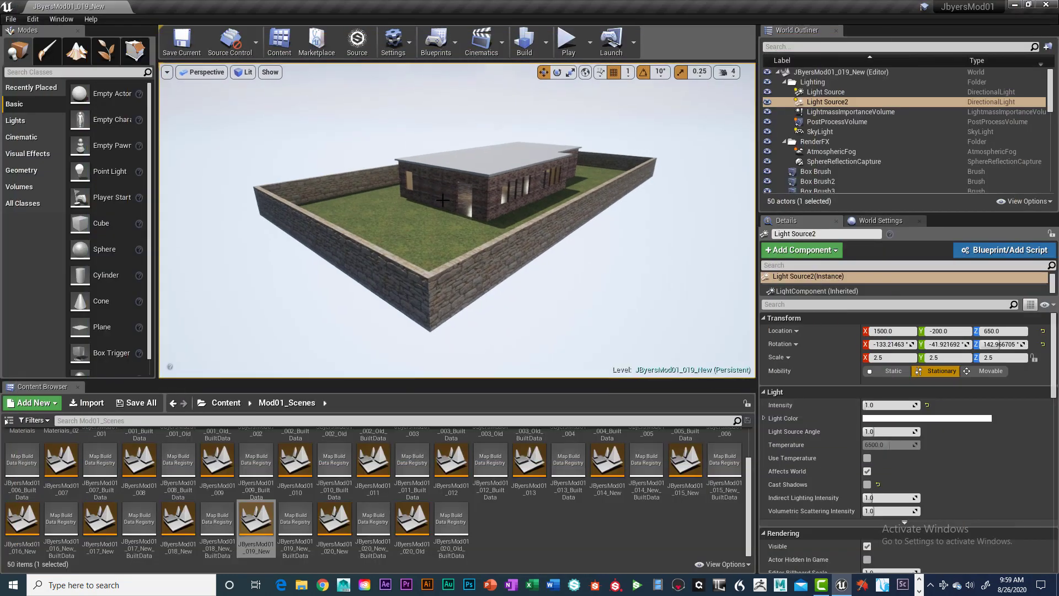
# Open the level ending in 020_Old from the Mod01_Scenes folder and frame the green building from outside
pyautogui.doubleClick(414, 518)
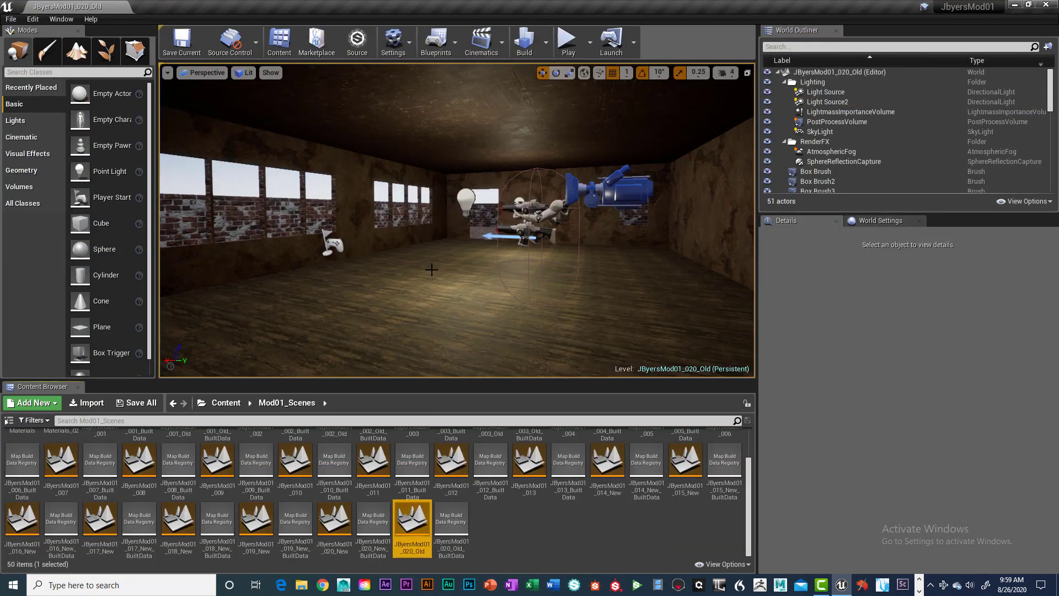
pyautogui.scroll(-12, 486, 247)
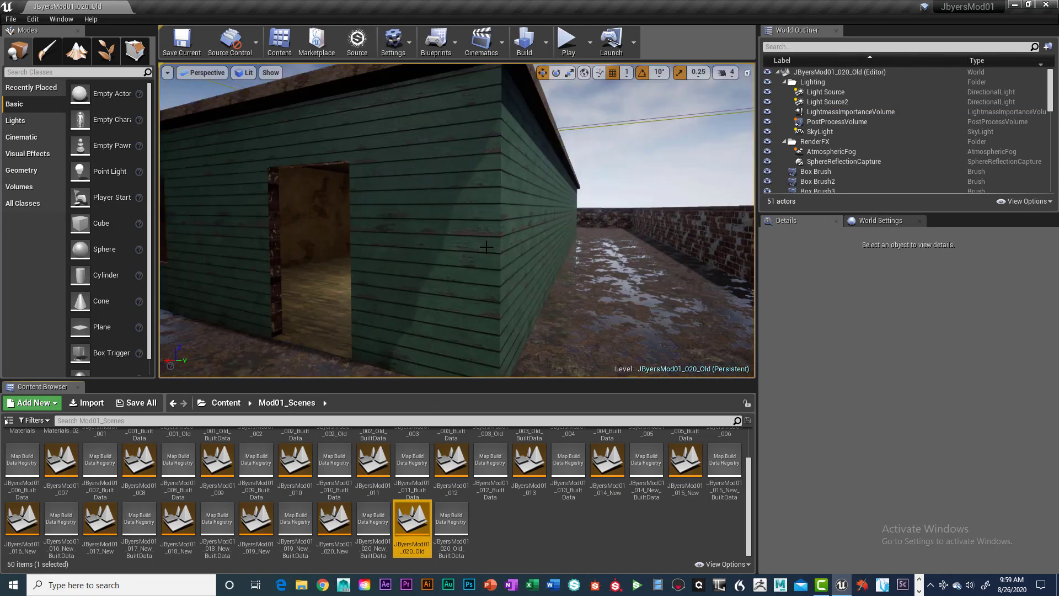
pyautogui.scroll(-2, 486, 247)
pyautogui.scroll(2, 486, 247)
pyautogui.moveTo(486, 247); pyautogui.dragTo(445, 284, button='right')
pyautogui.scroll(-4, 487, 242)
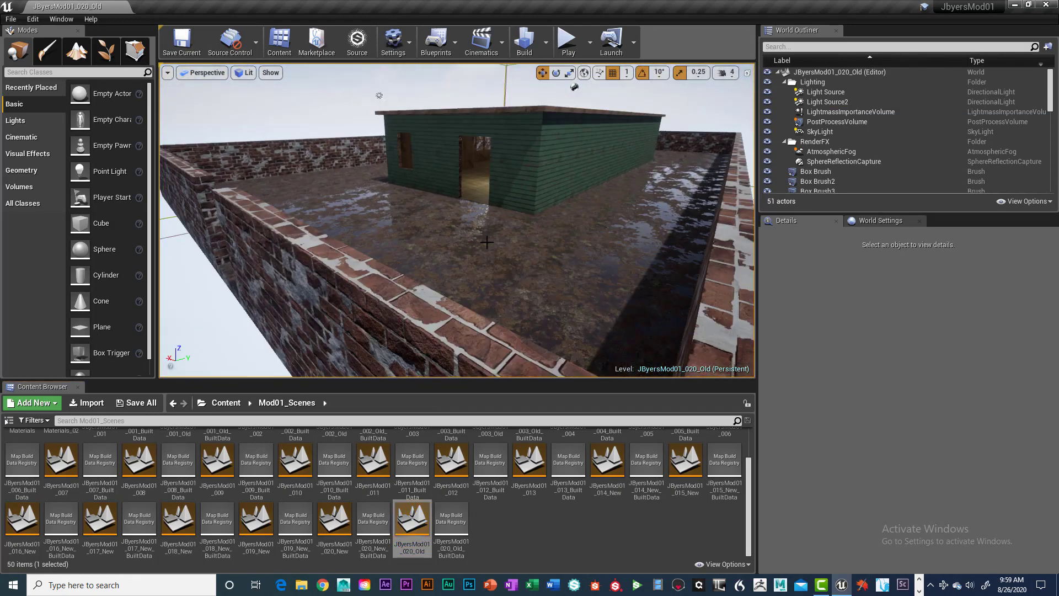
# Examine the wet, leaf-covered ground material in front of the green building, both close up and from farther away
pyautogui.scroll(4, 487, 242)
pyautogui.scroll(-4, 533, 237)
pyautogui.scroll(6, 553, 237)
pyautogui.moveTo(553, 236); pyautogui.dragTo(495, 314, button='right')
pyautogui.scroll(3, 553, 237)
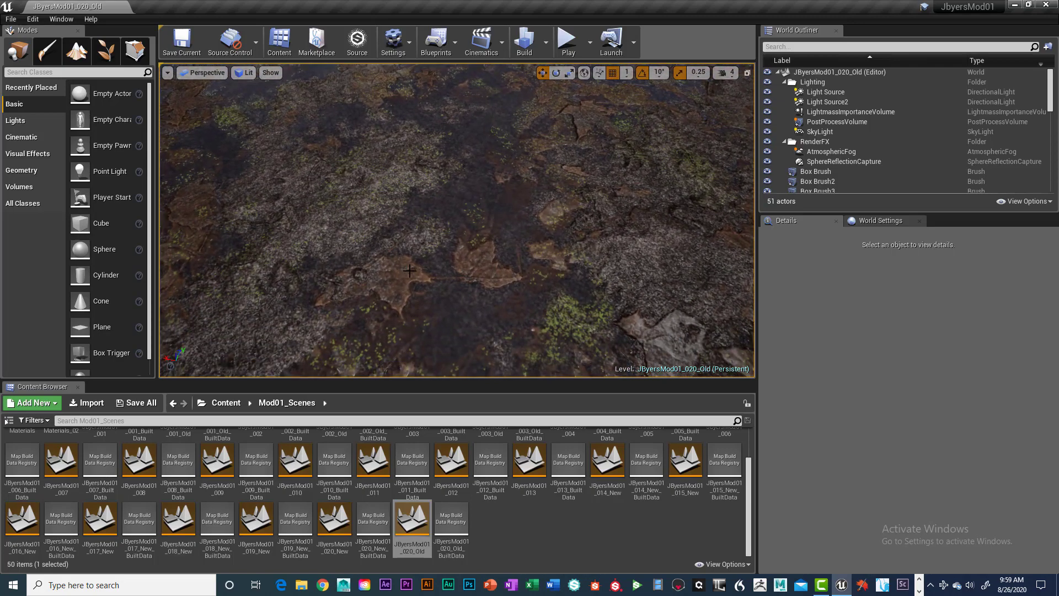
pyautogui.scroll(-3, 410, 270)
pyautogui.moveTo(409, 270); pyautogui.dragTo(410, 294, button='right')
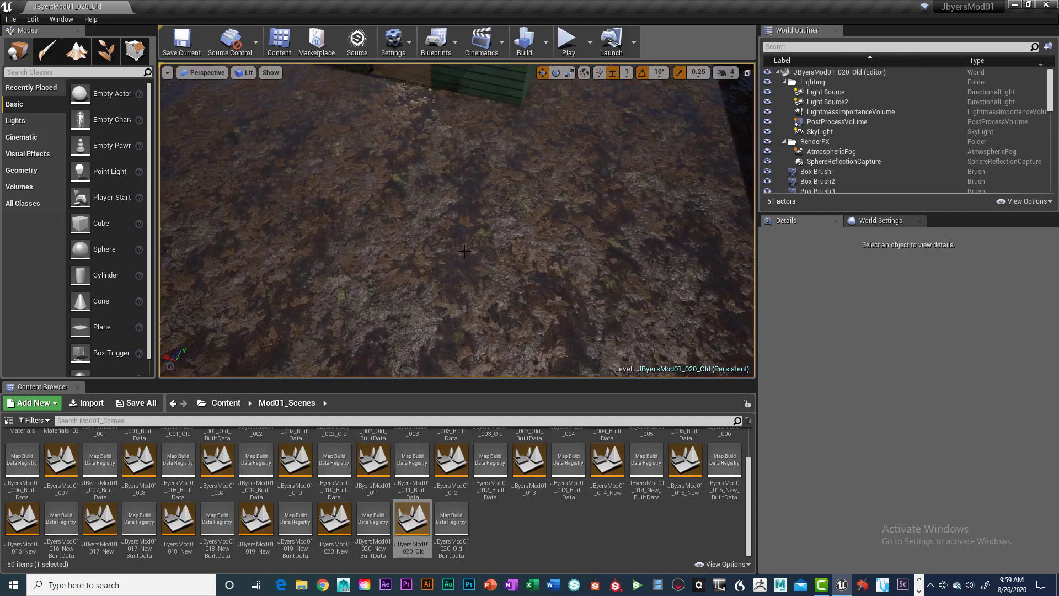
pyautogui.scroll(4, 491, 257)
pyautogui.scroll(-2, 492, 258)
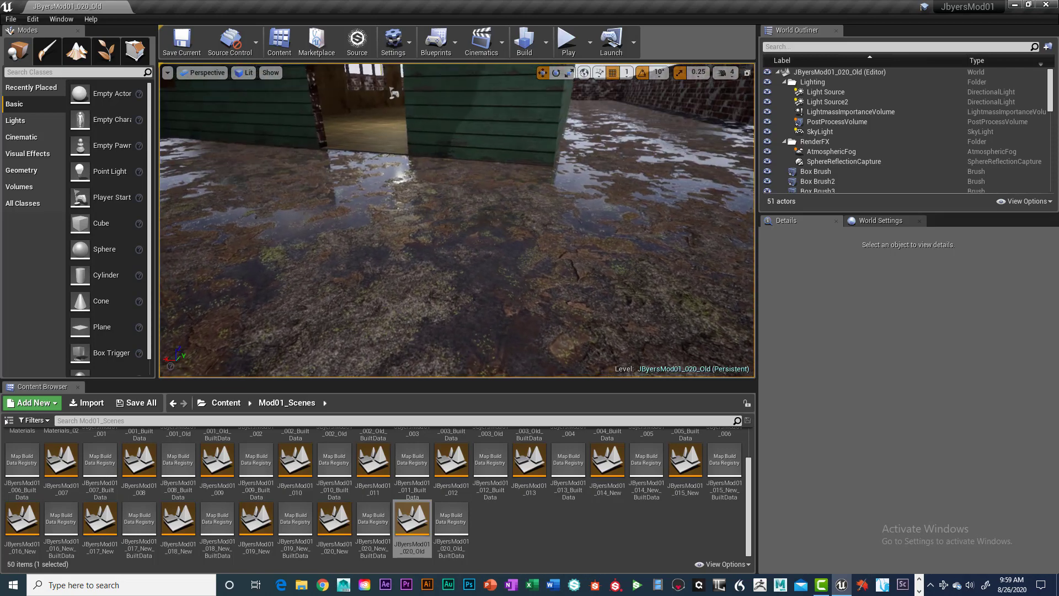
# Inspect the weathered green siding beside the doorway up close, and the wooden floor and aged walls inside the room
pyautogui.scroll(-3, 563, 259)
pyautogui.moveTo(564, 259)
pyautogui.mouseDown(button='right')
pyautogui.moveTo(565, 276)
pyautogui.moveTo(579, 253)
pyautogui.moveTo(569, 253)
pyautogui.mouseUp(button='right')
pyautogui.press('a')
pyautogui.press('w')
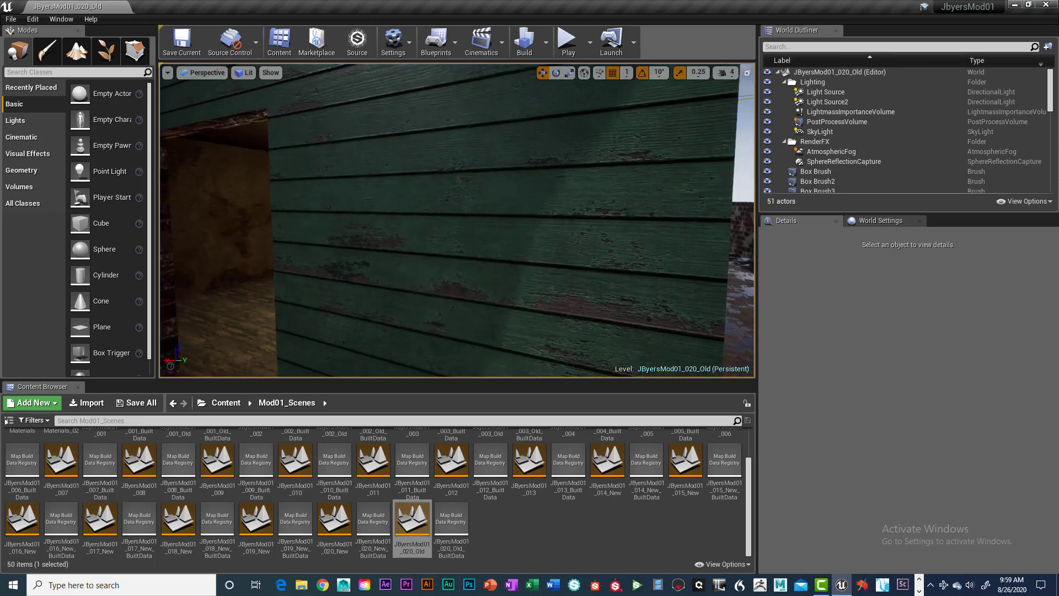
pyautogui.moveTo(506, 297); pyautogui.dragTo(524, 288, button='middle')
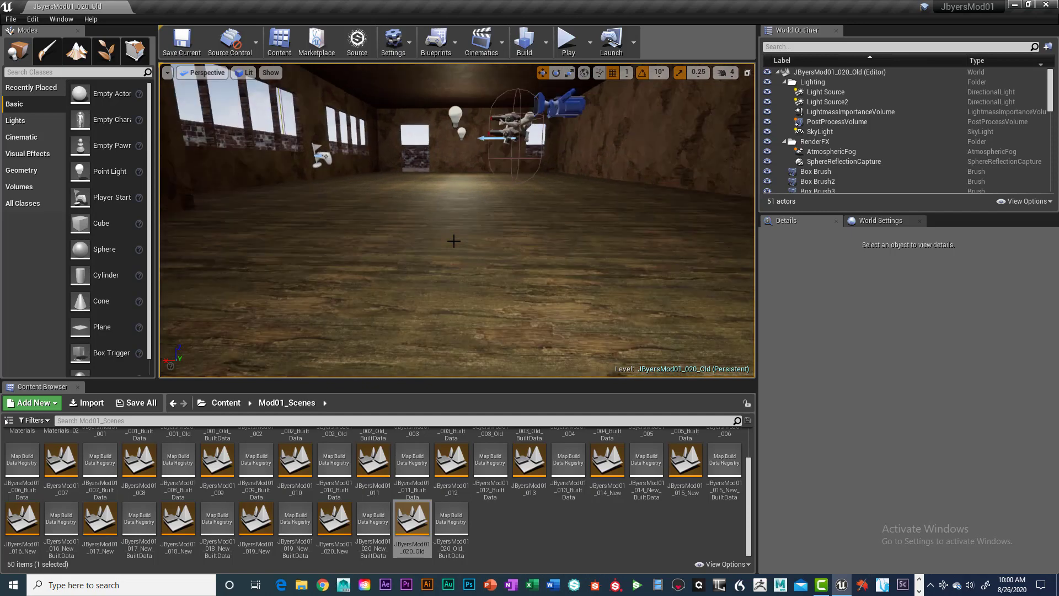
pyautogui.moveTo(455, 241); pyautogui.dragTo(403, 238, button='right')
pyautogui.moveTo(403, 237); pyautogui.dragTo(348, 198)
pyautogui.moveTo(403, 238)
pyautogui.mouseDown(button='right')
pyautogui.moveTo(404, 222)
pyautogui.moveTo(408, 243)
pyautogui.moveTo(418, 242)
pyautogui.mouseUp(button='right')
pyautogui.scroll(8, 430, 253)
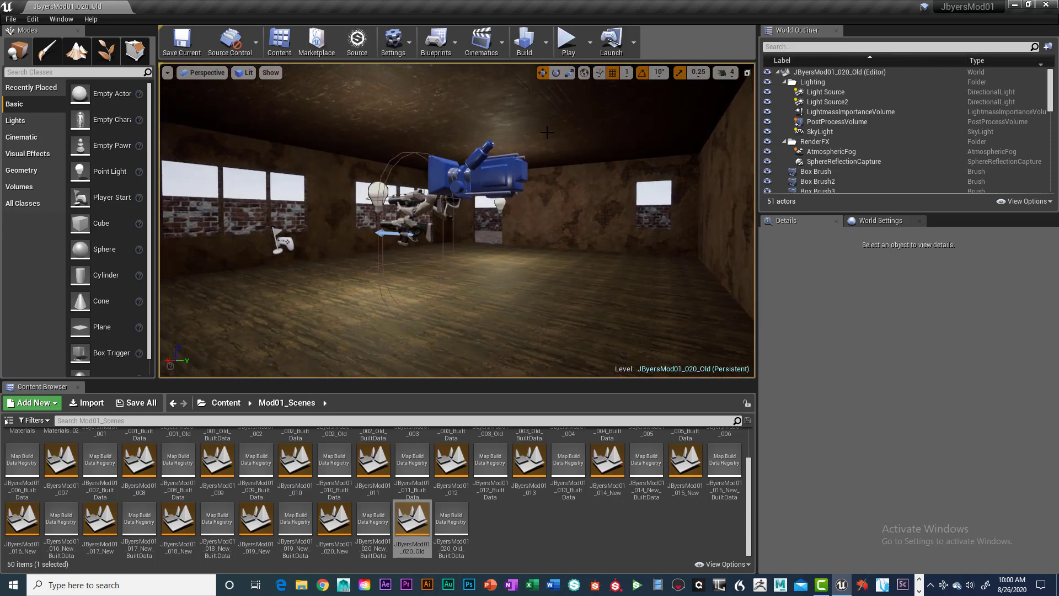
# Build the old building's level and start playing it in the viewport
pyautogui.click(526, 44)
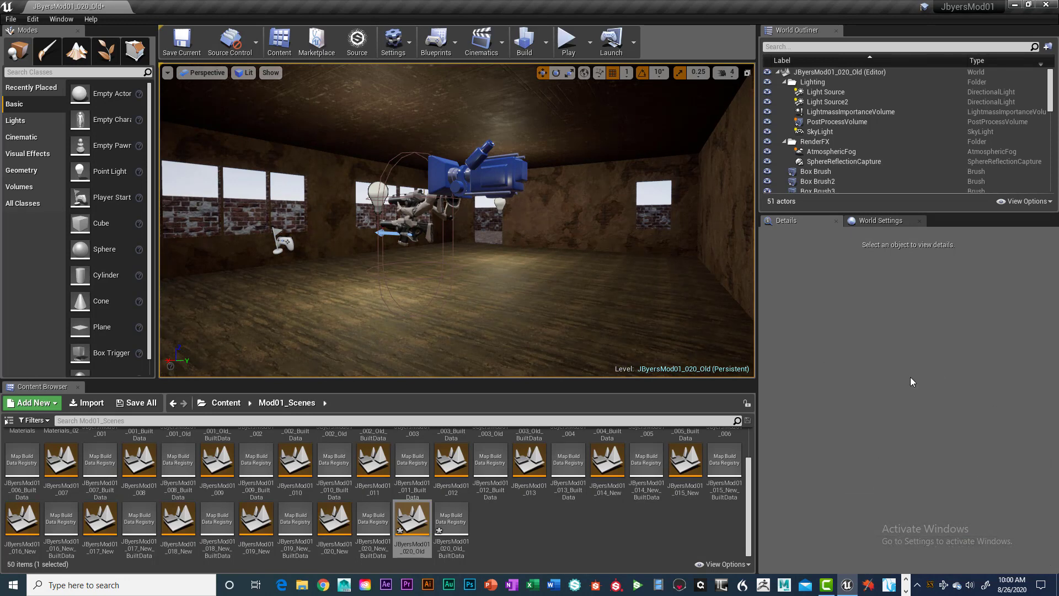
pyautogui.click(569, 39)
pyautogui.click(503, 266)
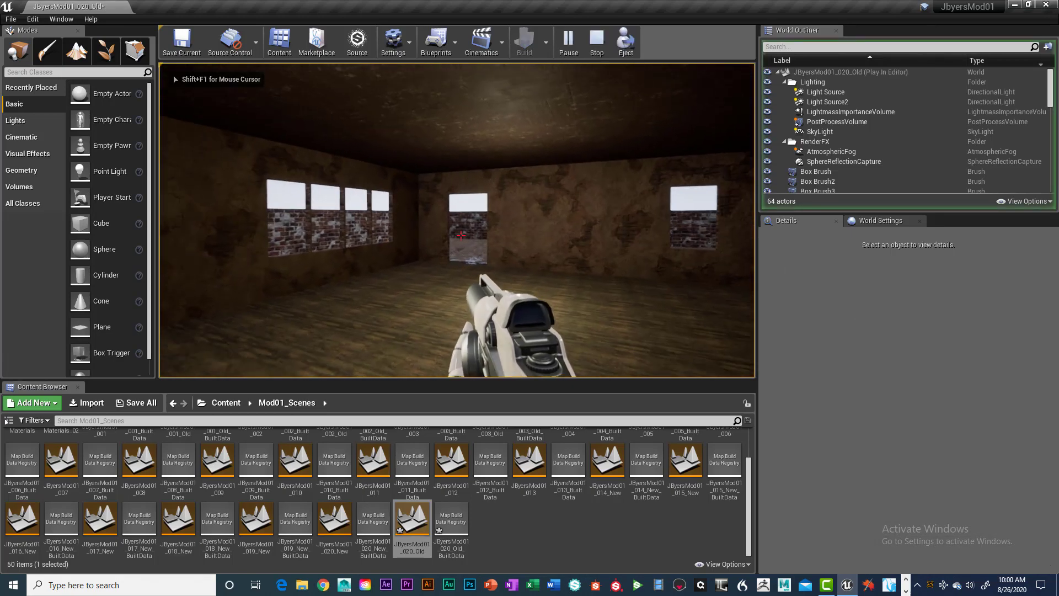
# Walk the first-person character through the old building's room and out into the walled yard to review the level
pyautogui.press('w')
pyautogui.press('w')
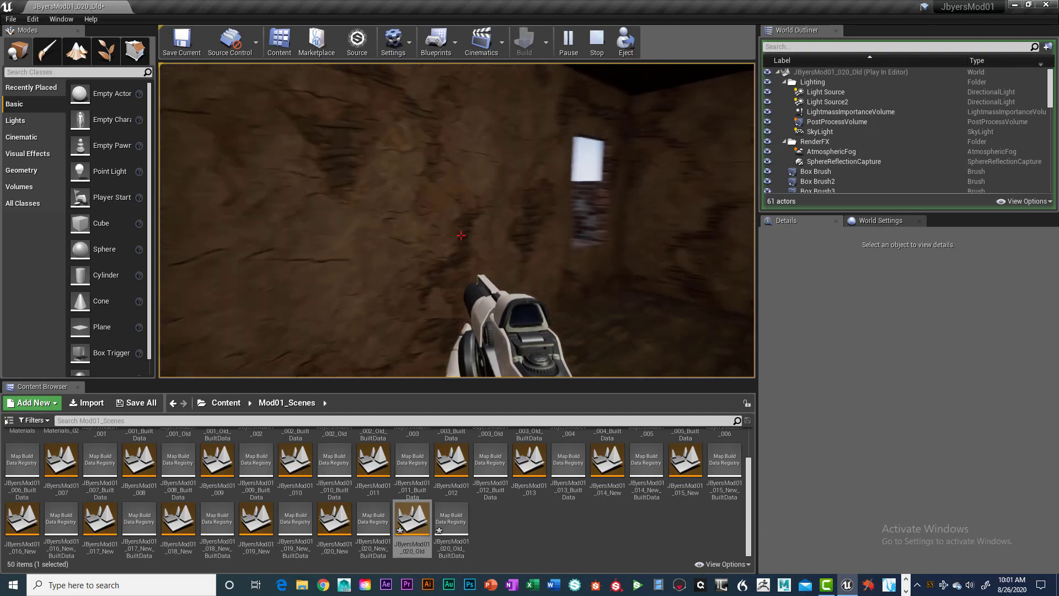
pyautogui.press('w')
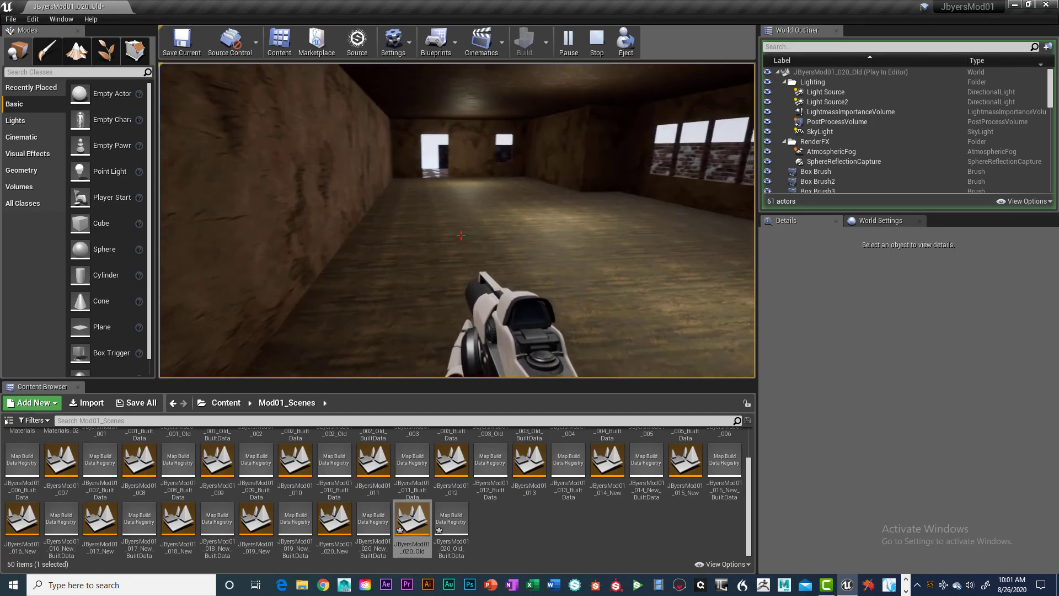
pyautogui.press('w')
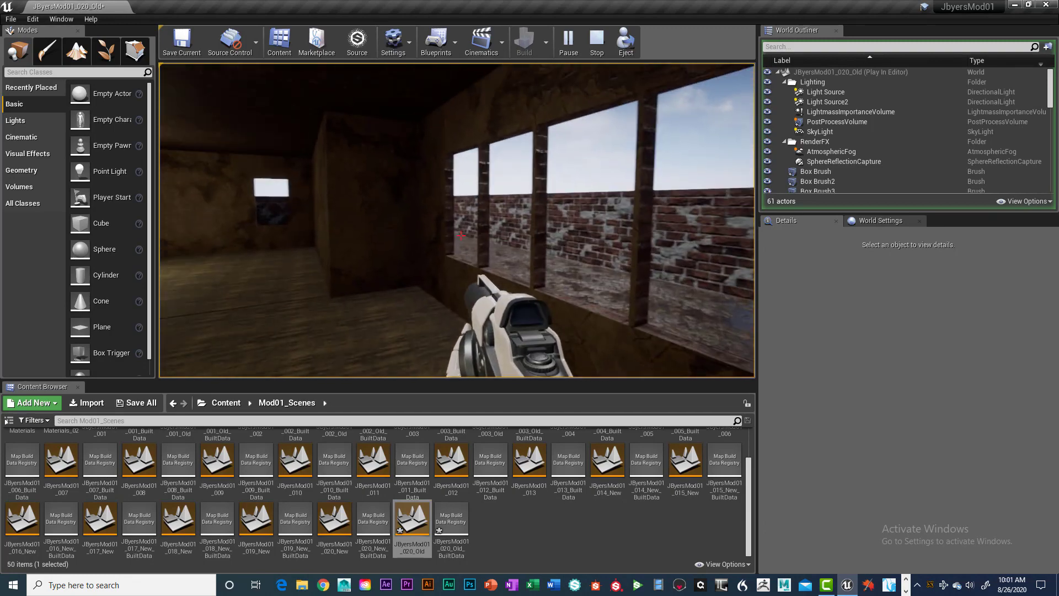
pyautogui.press('w')
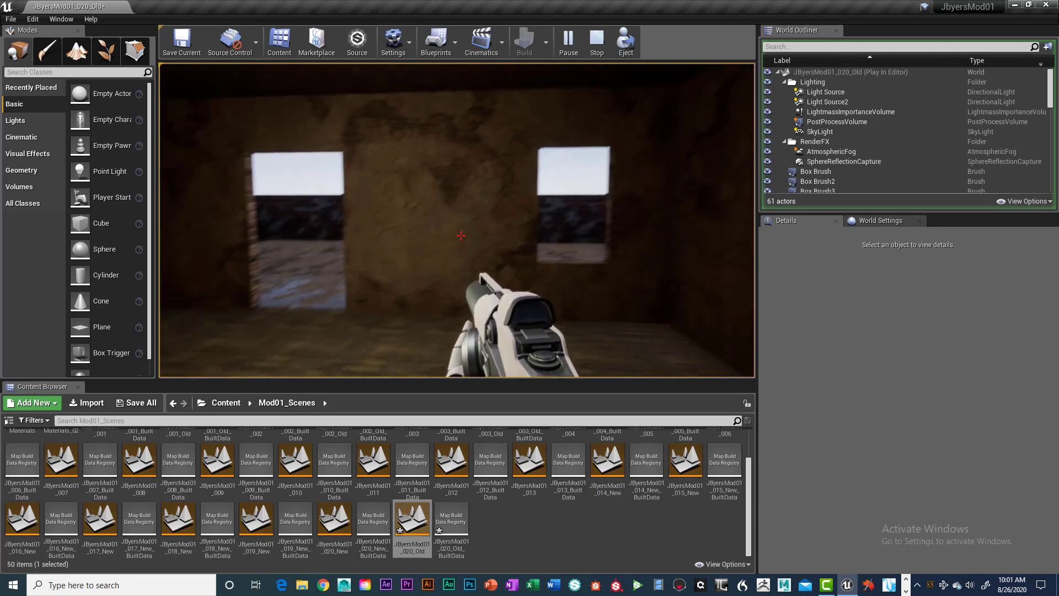
pyautogui.press('w')
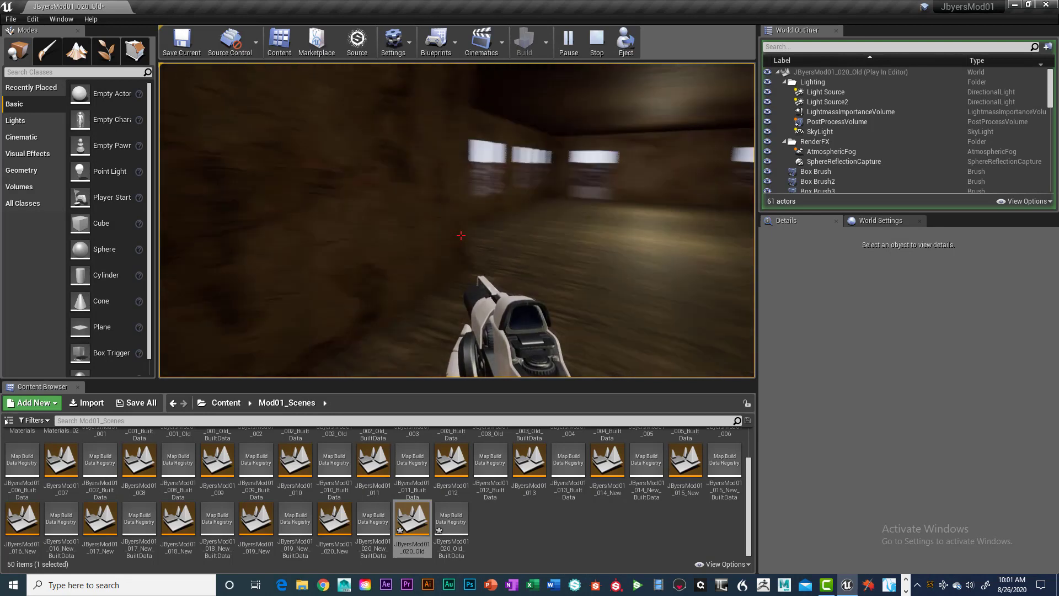
pyautogui.press('w')
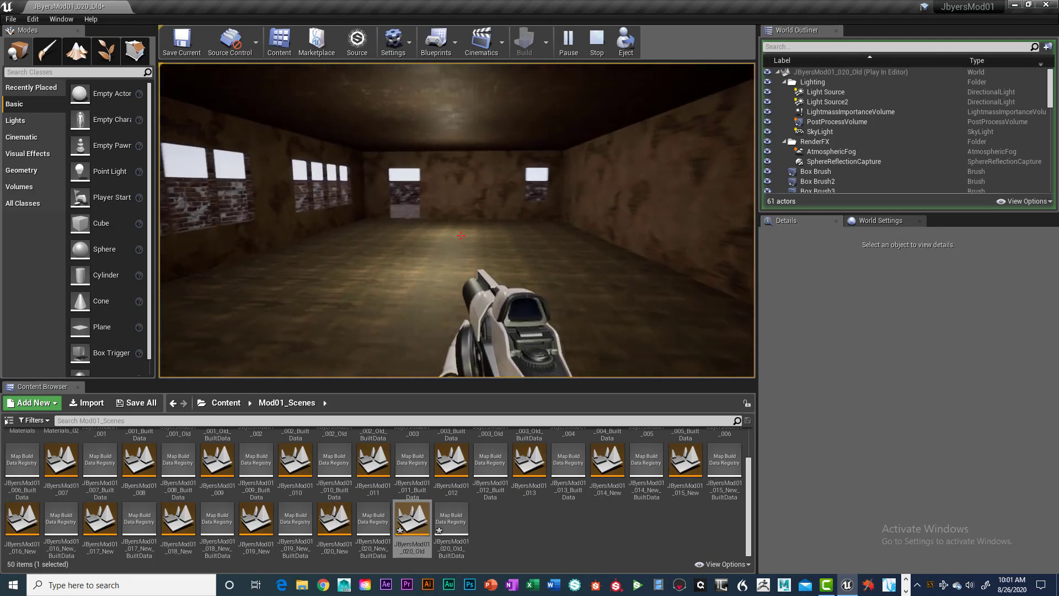
pyautogui.press('w')
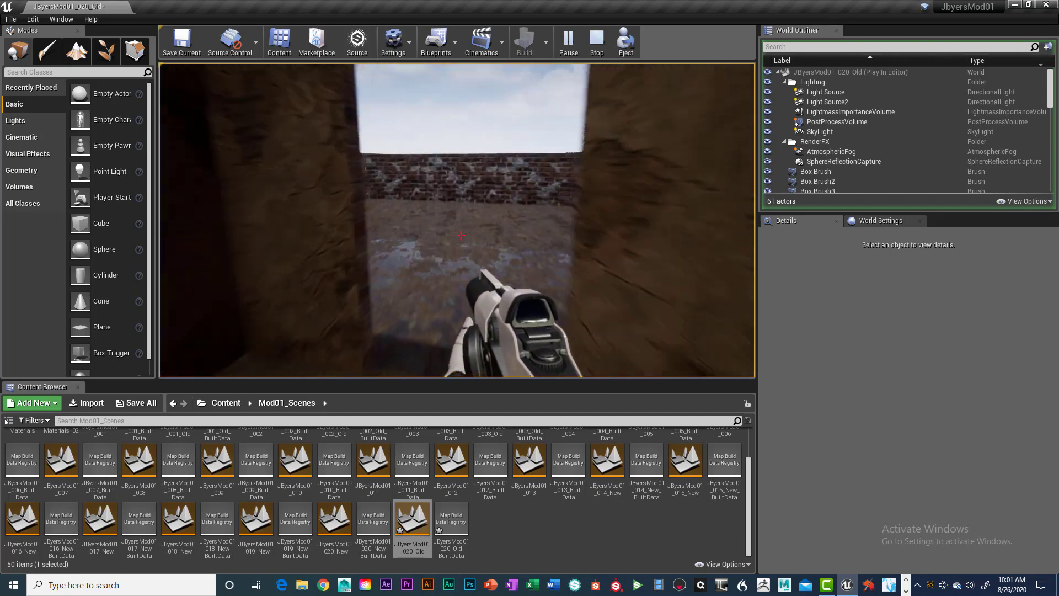
pyautogui.press('w')
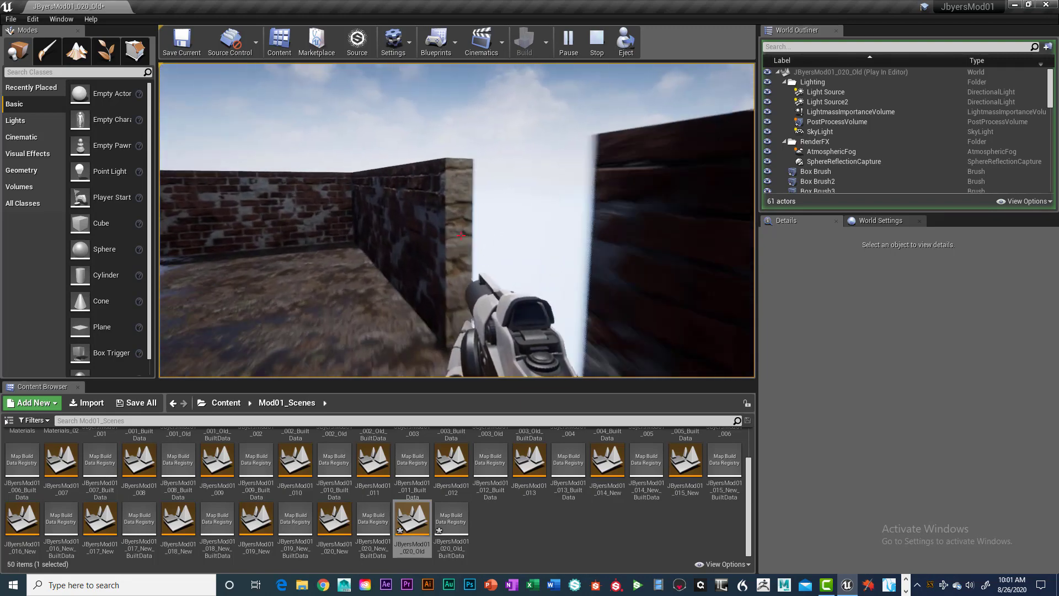
pyautogui.press('w')
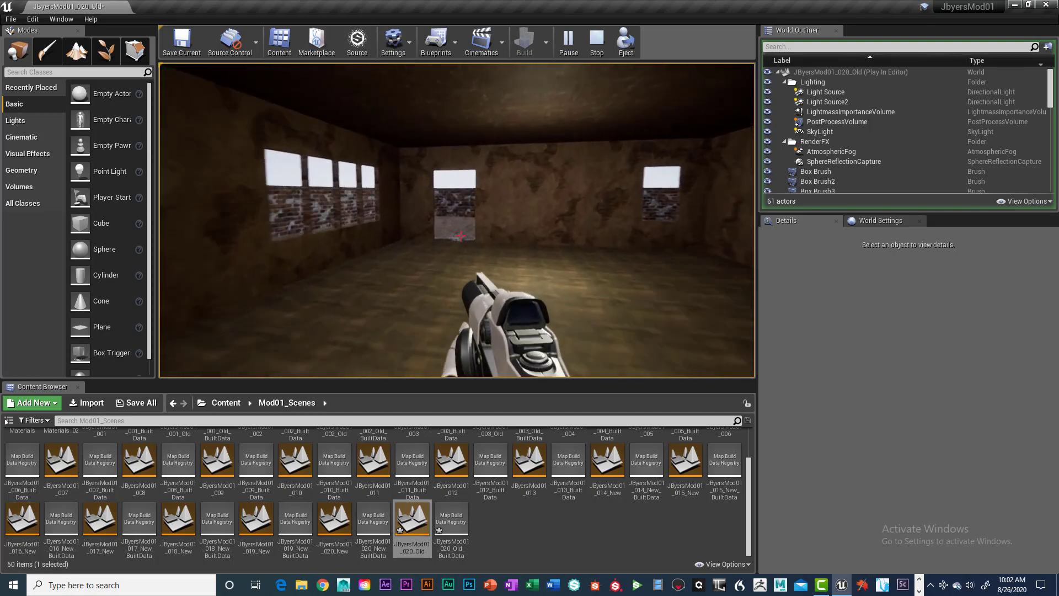
# Walk the character through the old building's interior and the brick-walled yard, examining the aged walls, window openings and muddy ground
pyautogui.press('w')
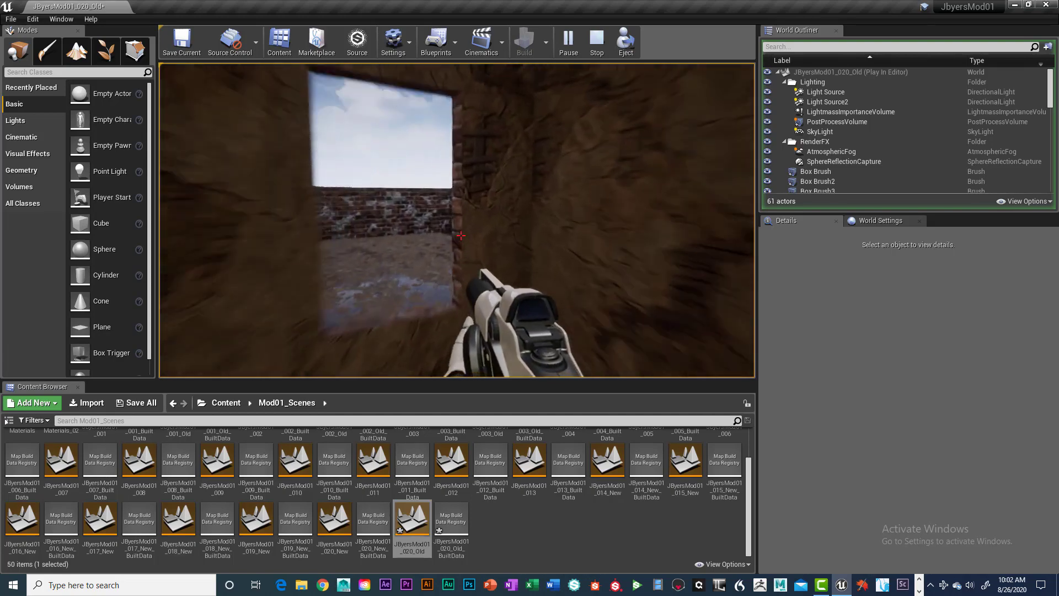
pyautogui.press('w')
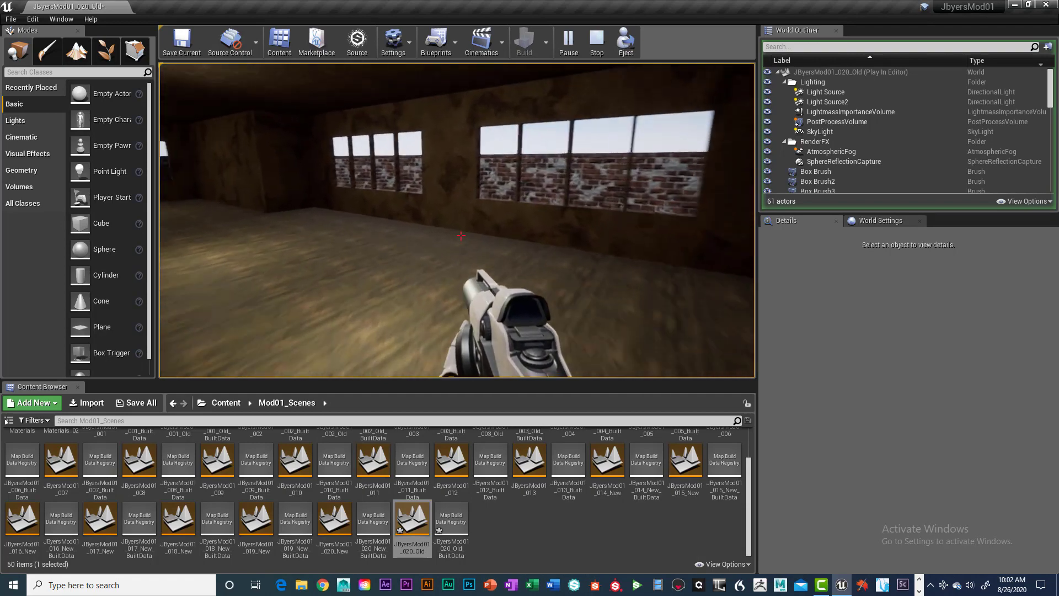
pyautogui.press('w')
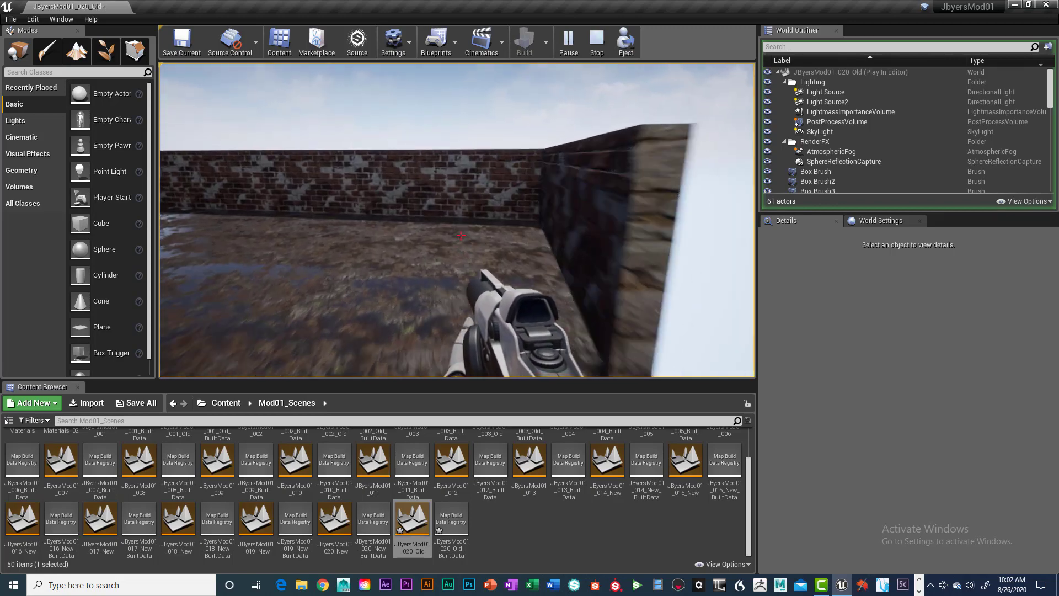
pyautogui.press('w')
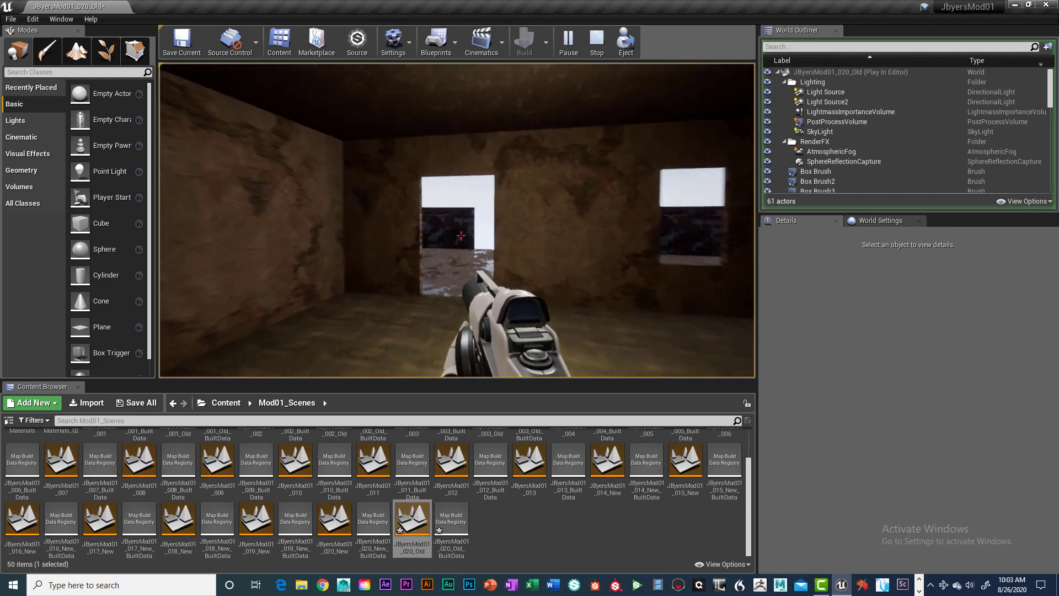
pyautogui.press('w')
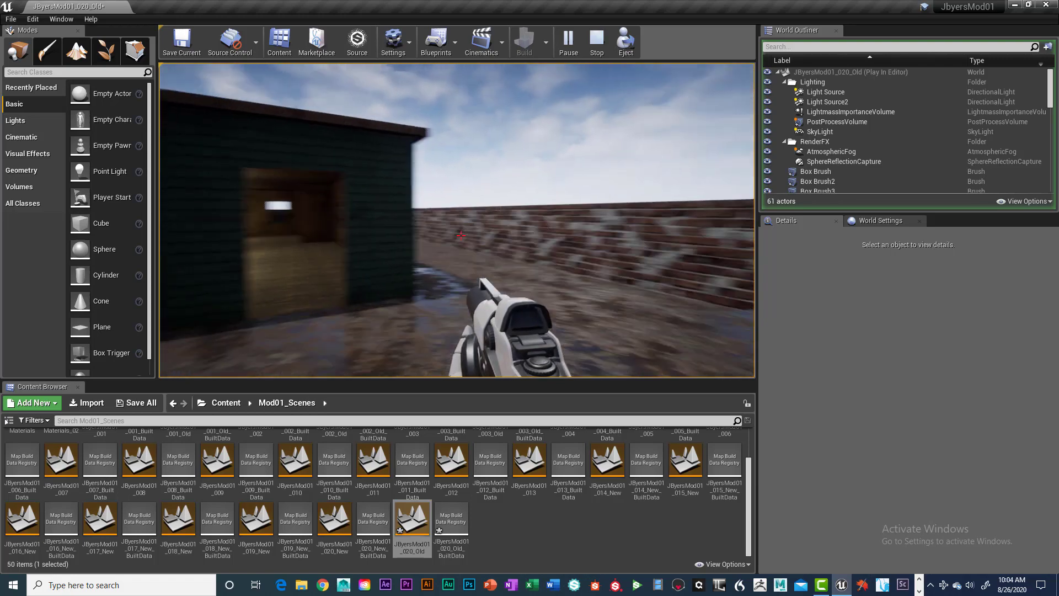
# Walk along the green building's exterior, go back in through the doorway to view the room, and end the play session
pyautogui.press('w')
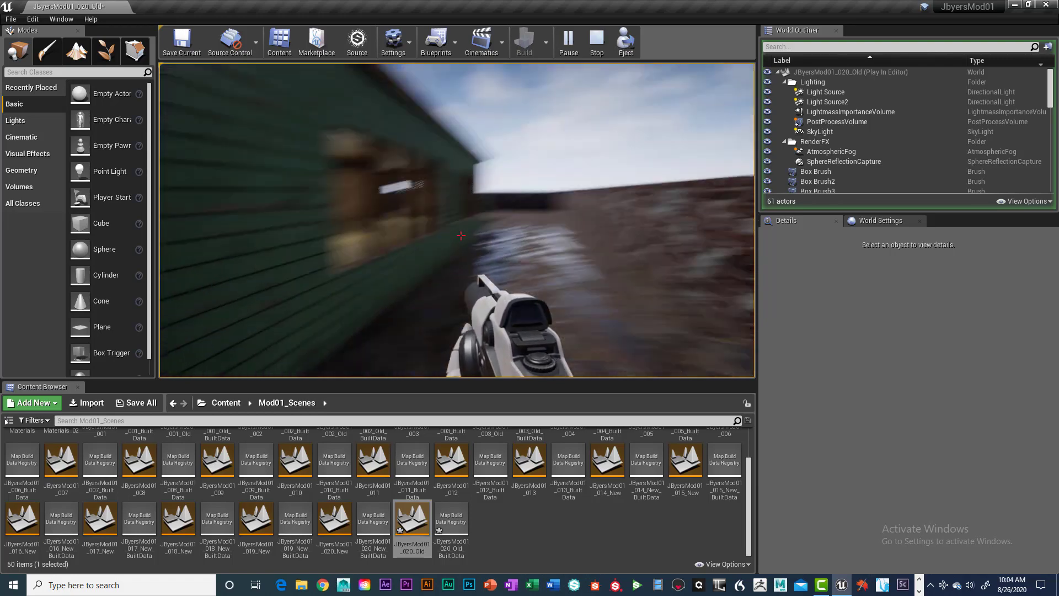
pyautogui.press('w')
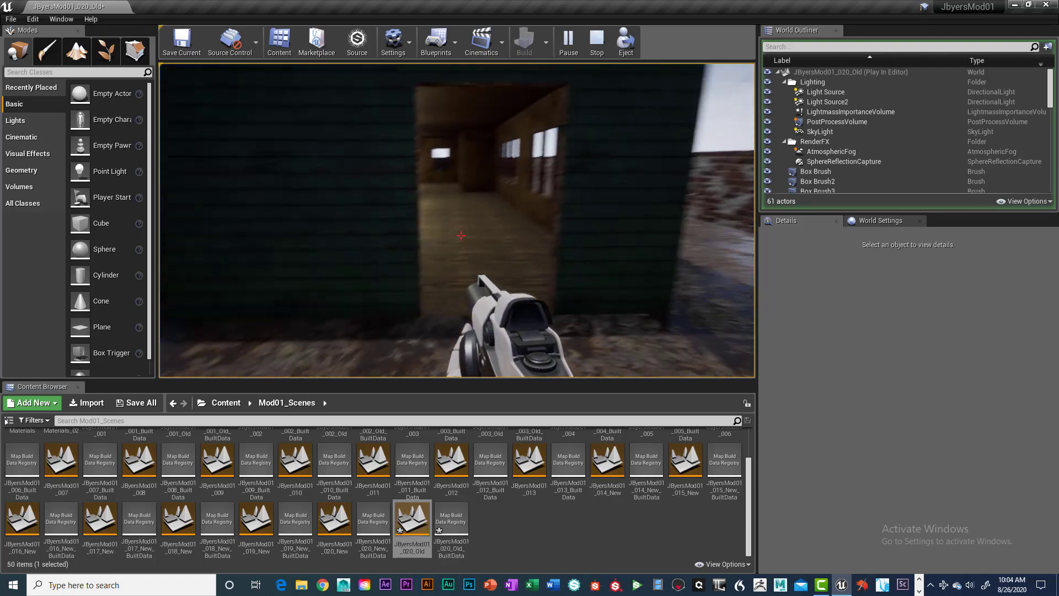
pyautogui.press('w')
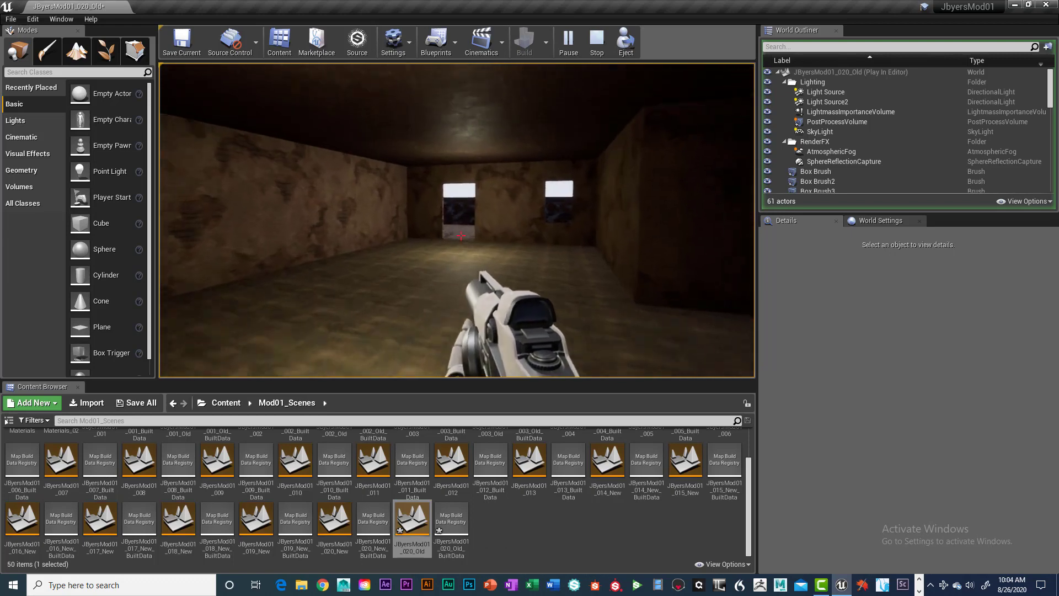
pyautogui.press('w')
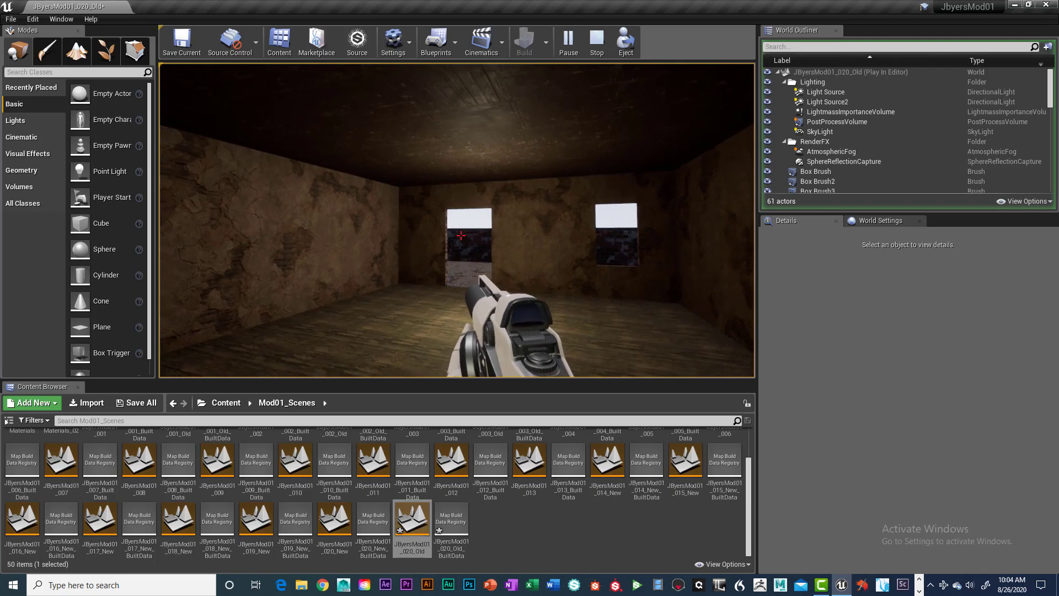
pyautogui.press('Escape')
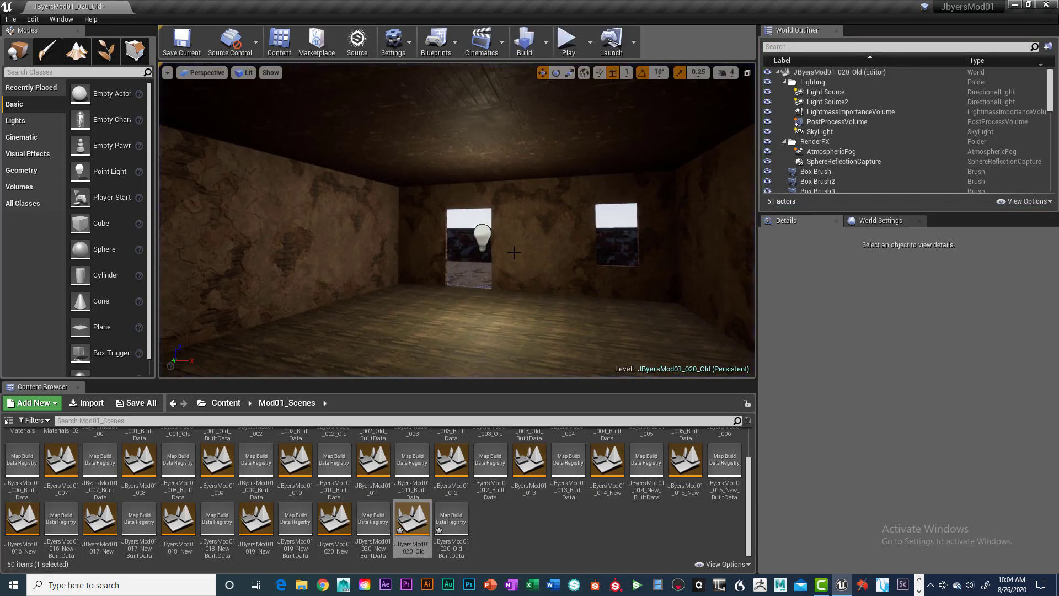